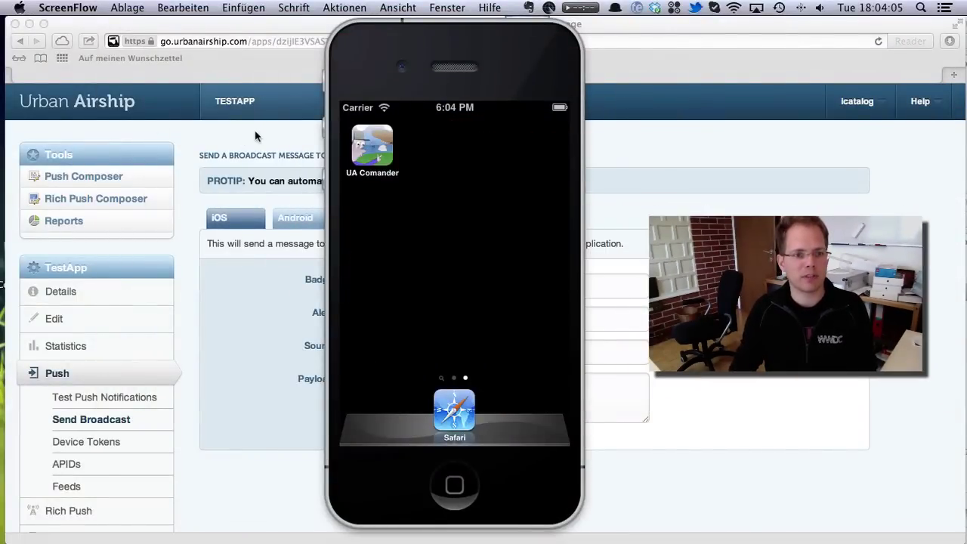
- Bring Safari's Urban Airship TestApp Send Broadcast page in front of the simulator
left_click(254, 131)
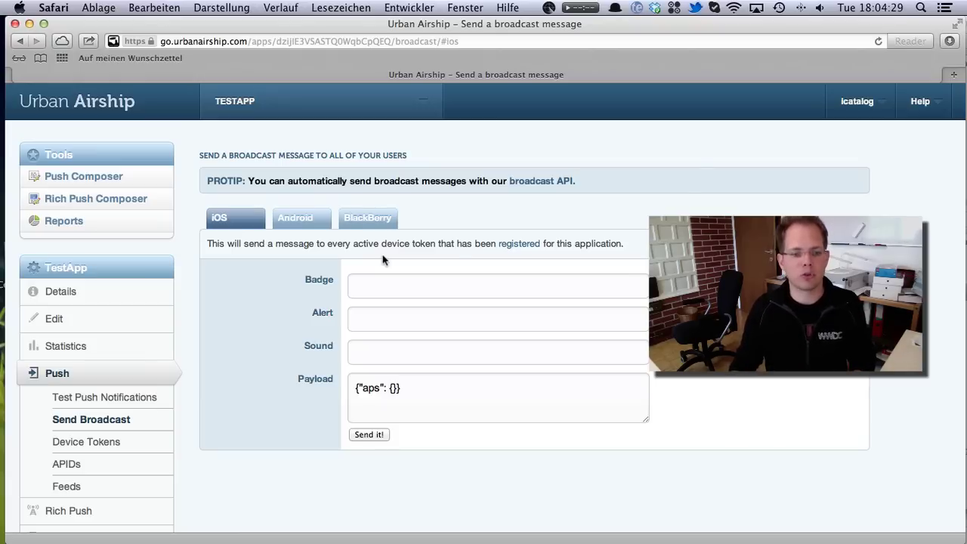
- Switch to the iOS Simulator and launch UA Comander to its Manage Apps list
key("super+Tab")
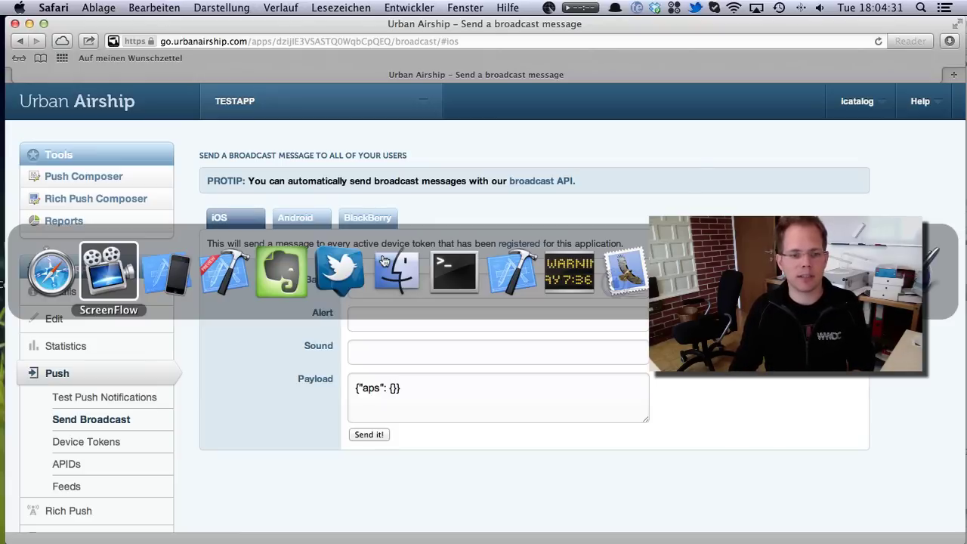
key("super+Tab")
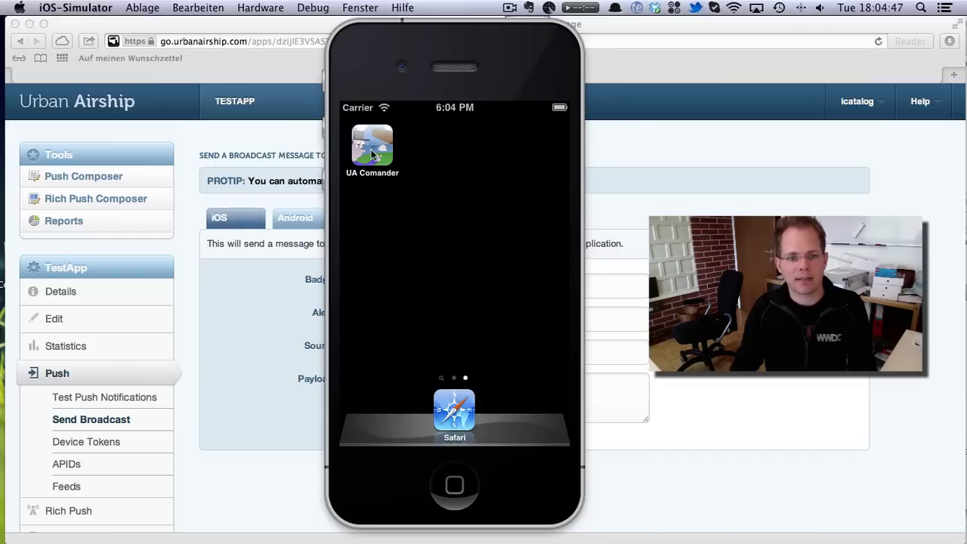
left_click(371, 154)
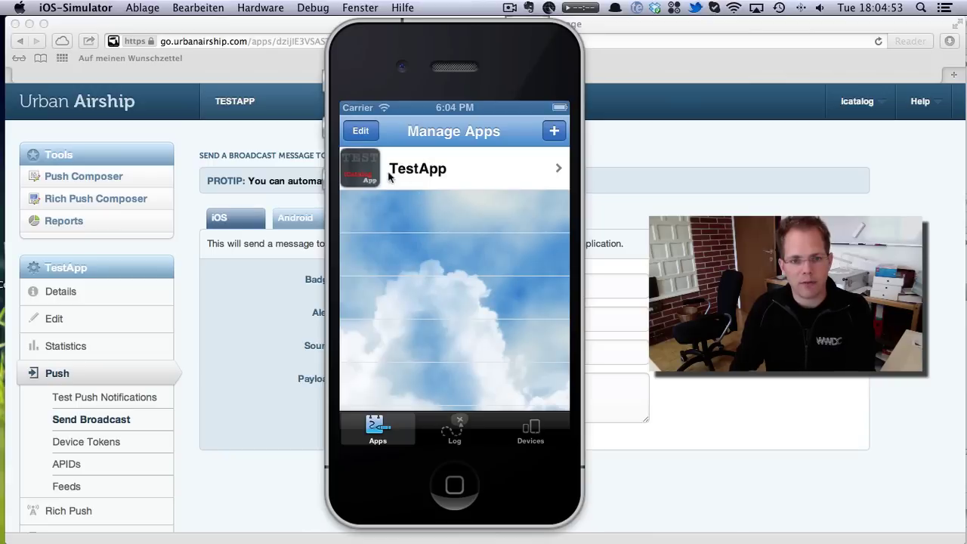
- Toggle edit mode on the app list, then start a new app entry
left_click(361, 132)
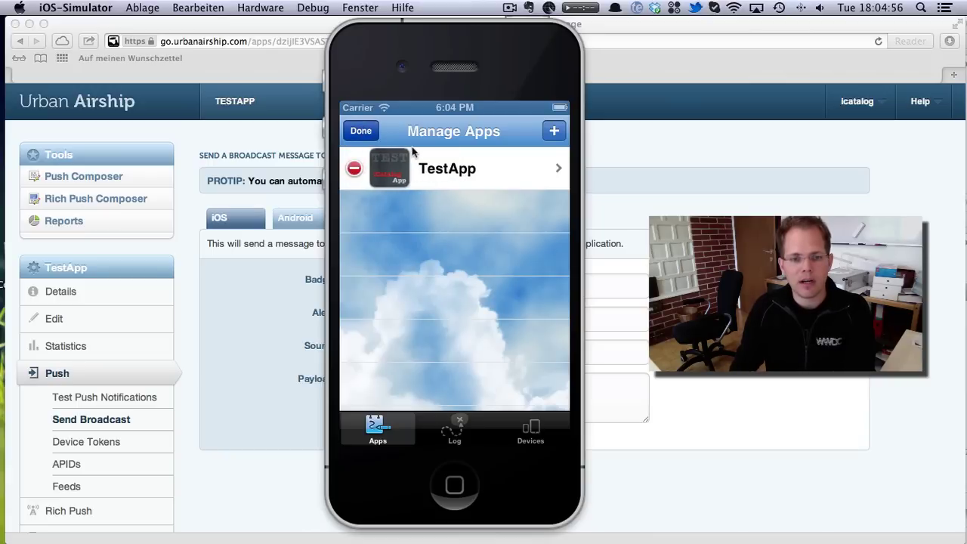
left_click(361, 131)
left_click(555, 133)
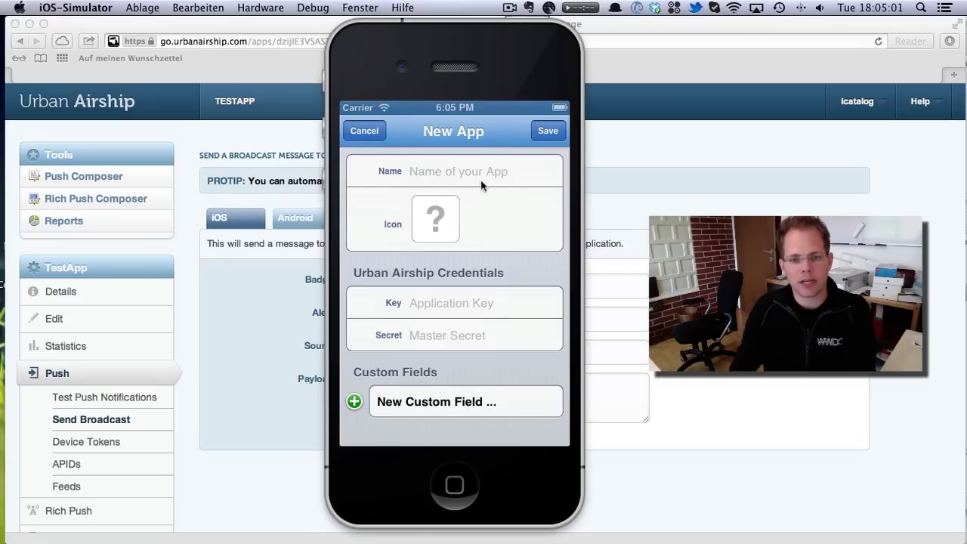
- Set the TestApp image from Saved Photos as the new app's icon, briefly revealing the broadcast form
left_click(437, 219)
left_click(411, 175)
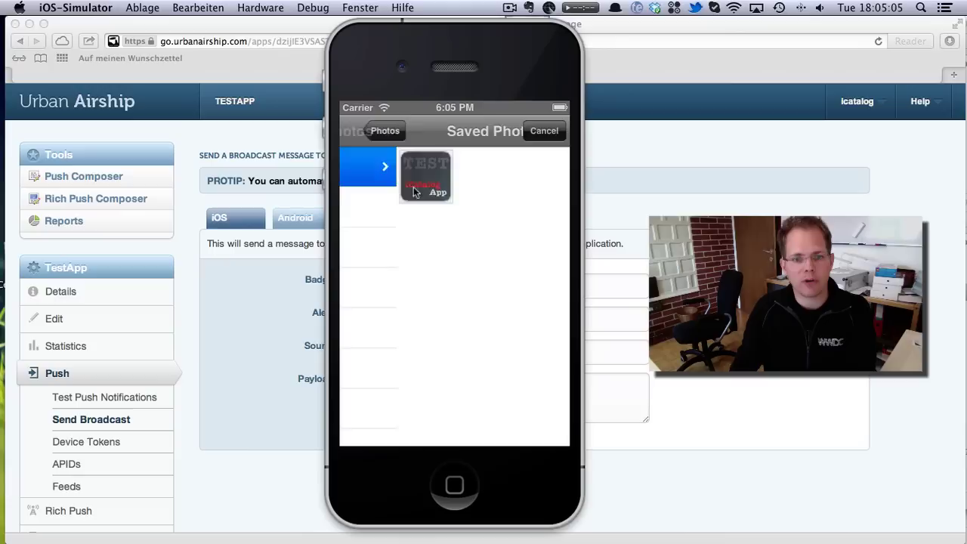
left_click(374, 173)
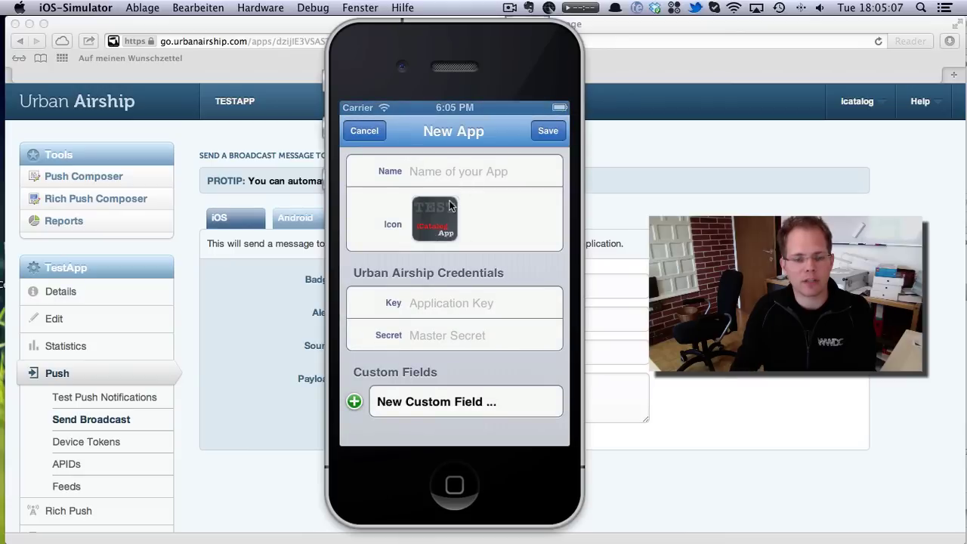
left_click_drag(453, 42, 662, 40)
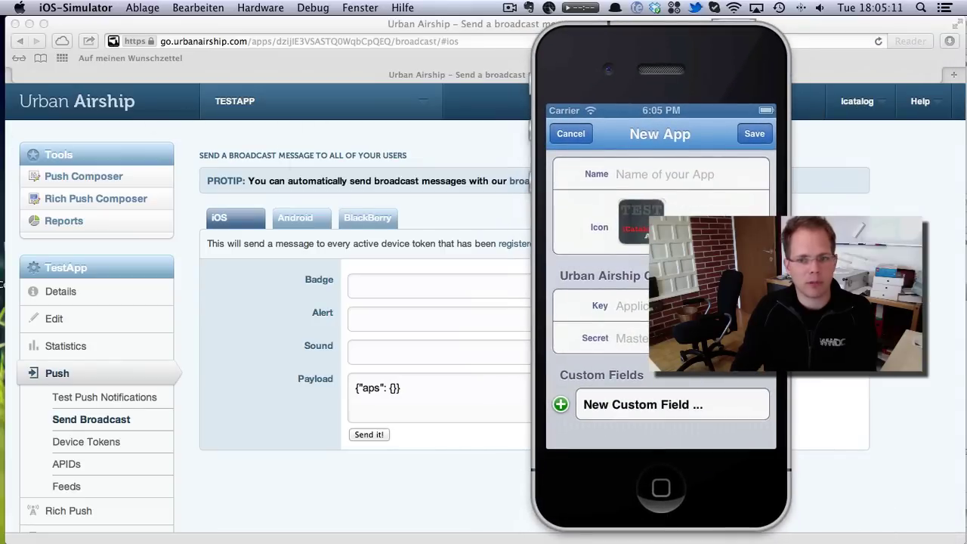
left_click_drag(707, 23, 544, 21)
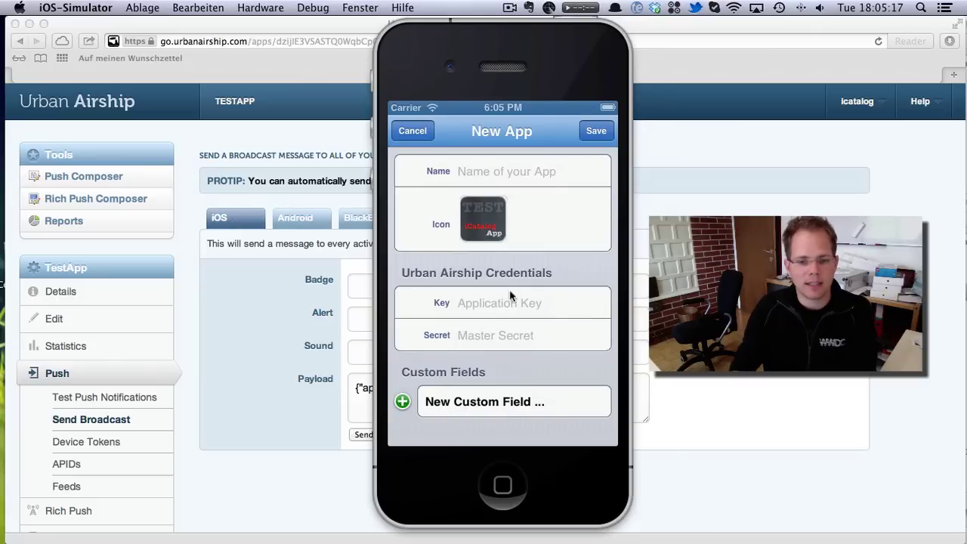
- Bring Safari forward and open TestApp's application Details page in Urban Airship
left_click(90, 263)
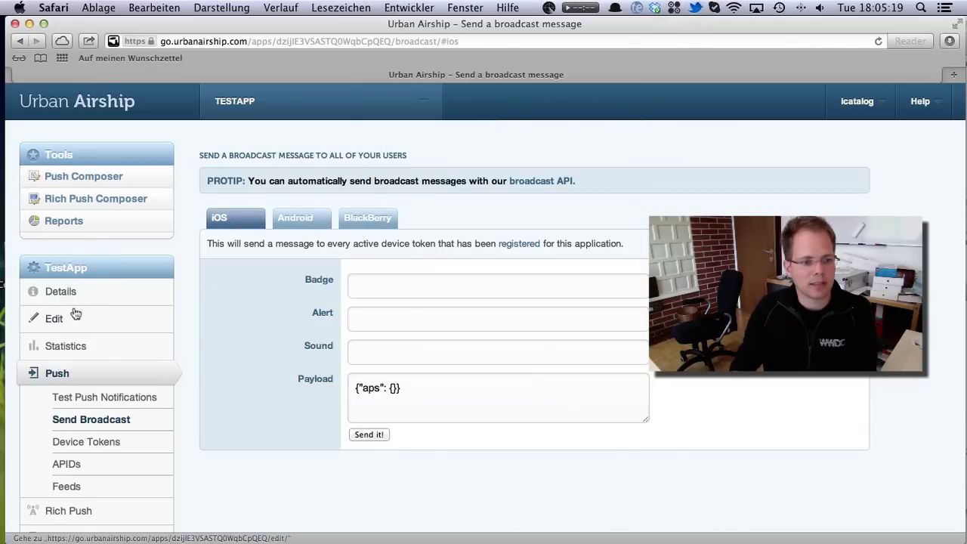
left_click(74, 291)
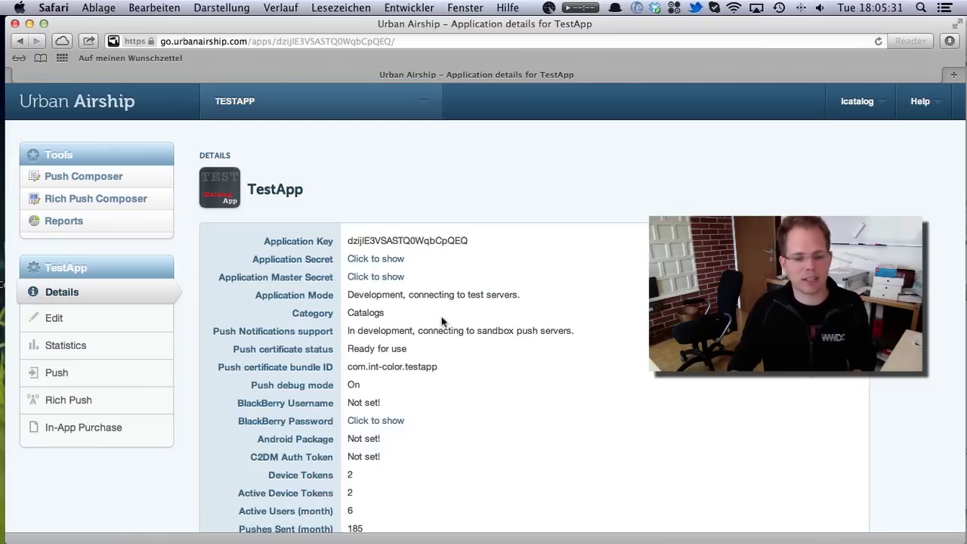
key("super+Tab")
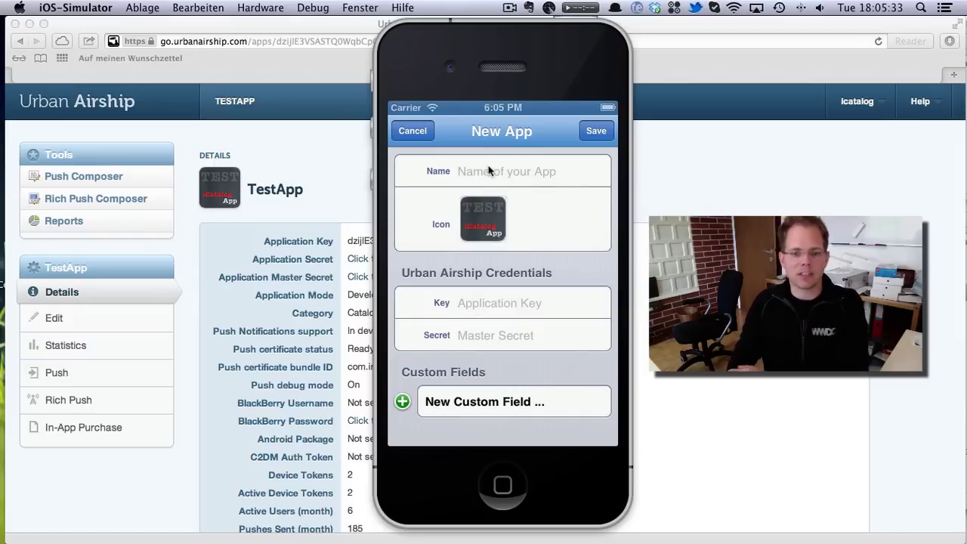
- Add a custom field named Download with key downloadCatalog and default Latest
left_click(480, 405)
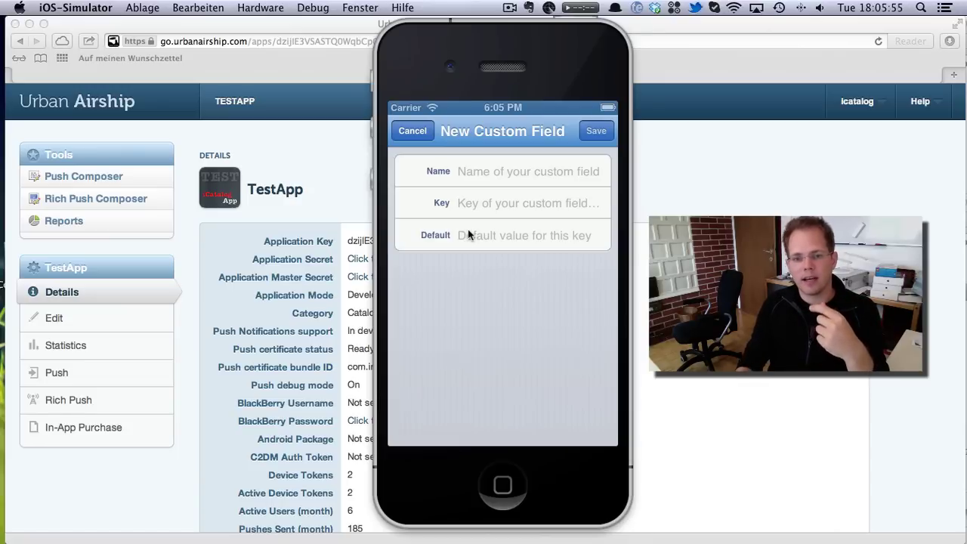
left_click(500, 235)
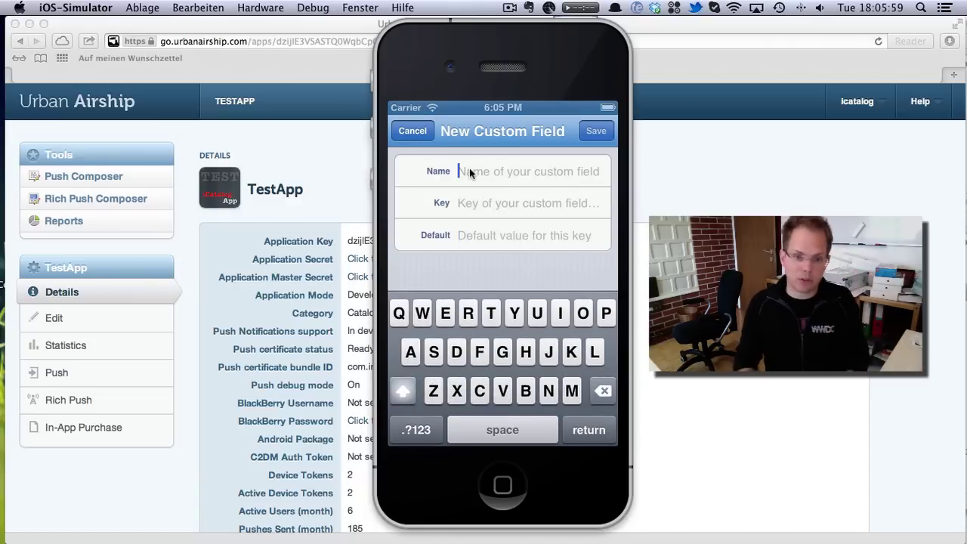
left_click(469, 172)
type("Download")
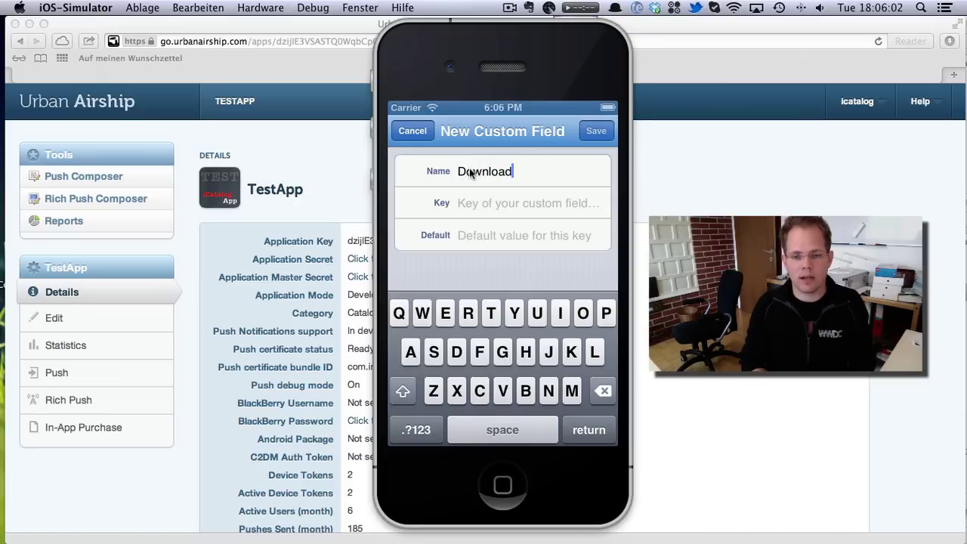
key("Tab")
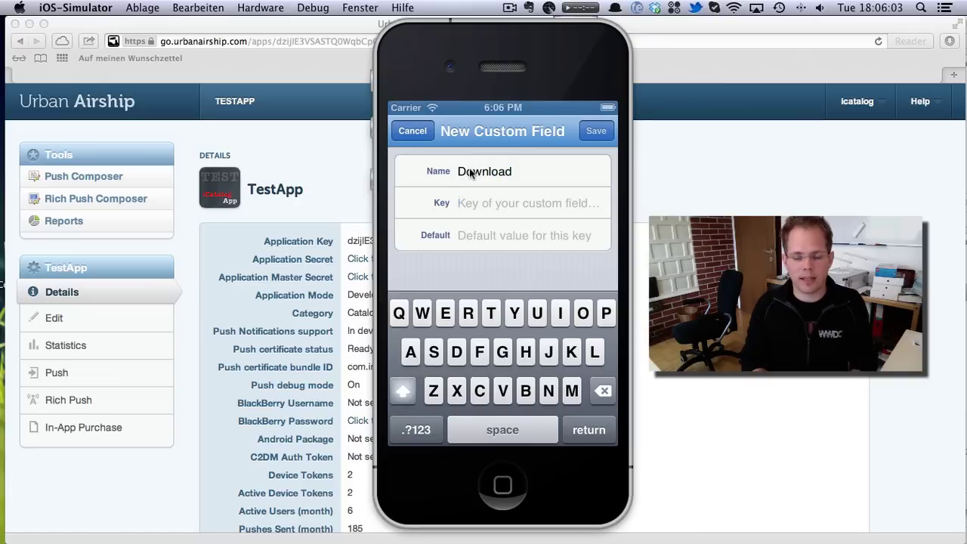
type("do")
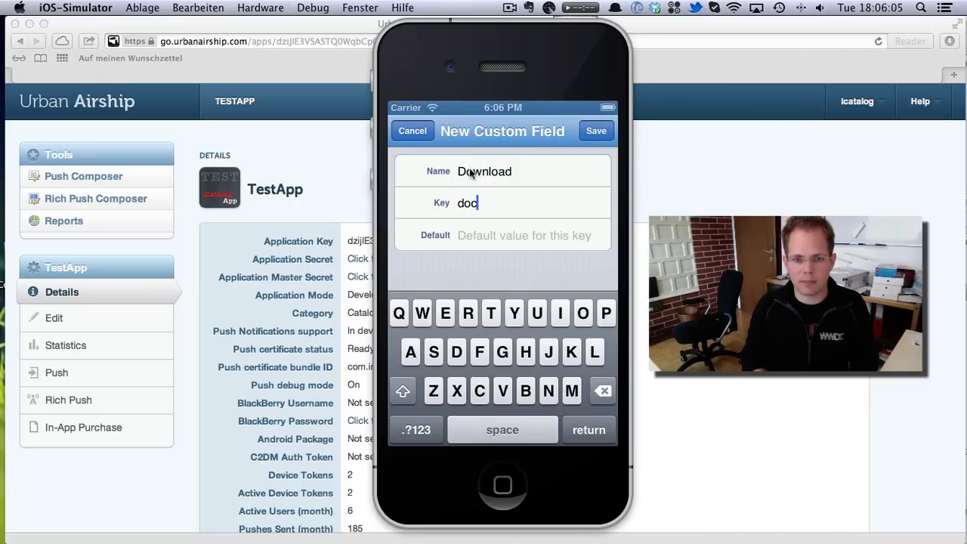
type("c")
key("BackSpace")
type("wo")
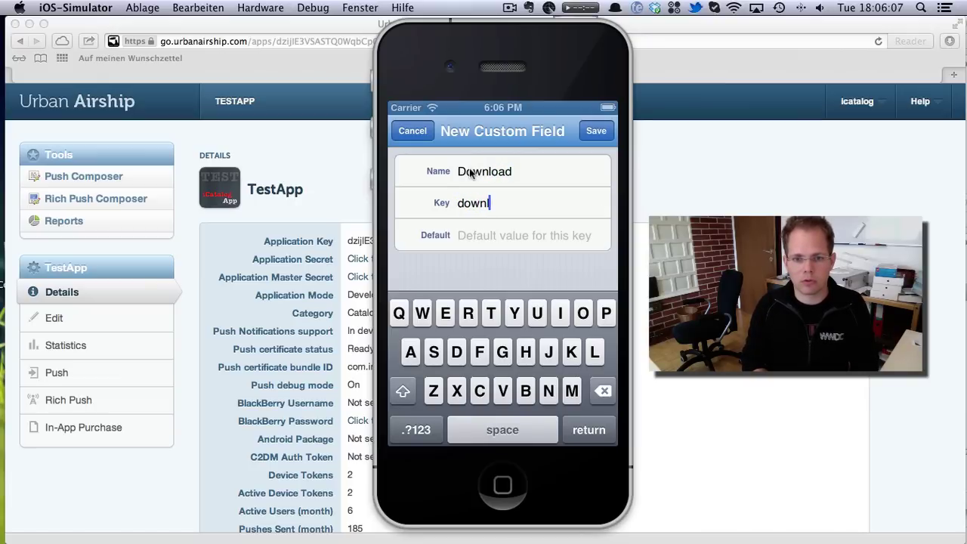
type("loadCatalog")
key("Return")
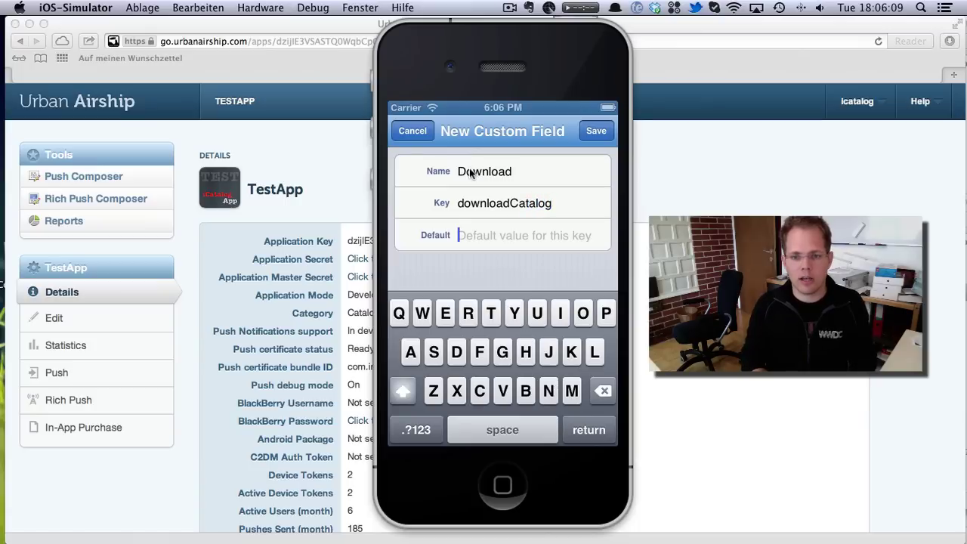
type("L")
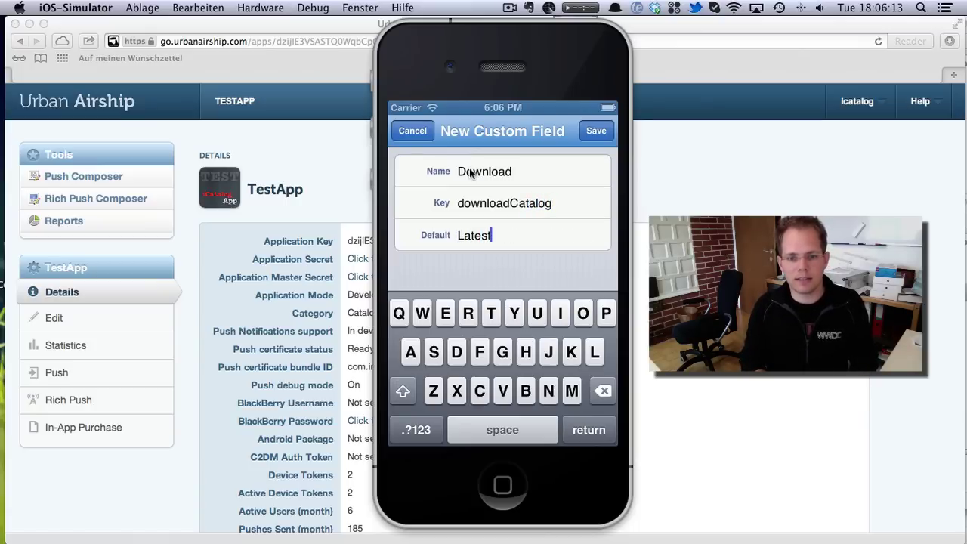
type("atest")
- Save the Download field, then discard the New App draft
left_click(594, 132)
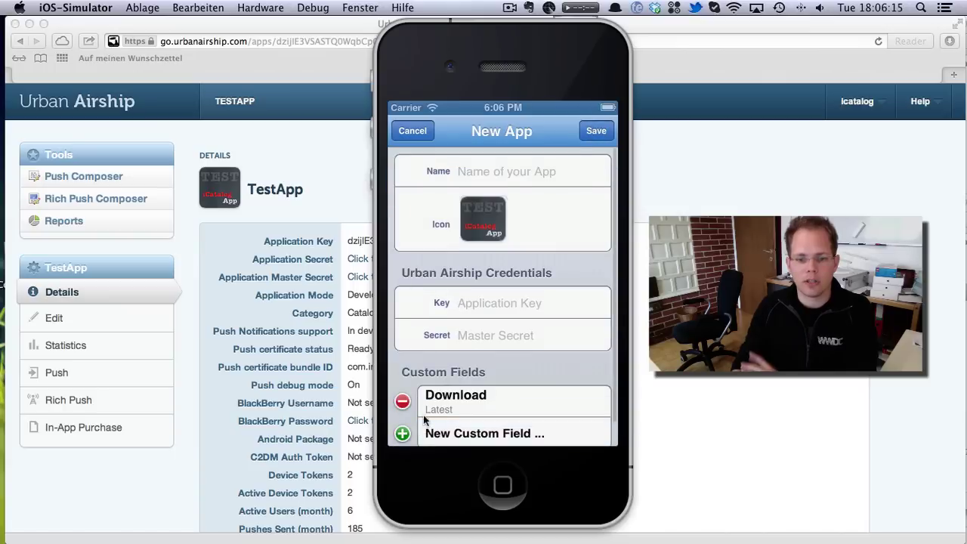
left_click_drag(509, 388, 533, 341)
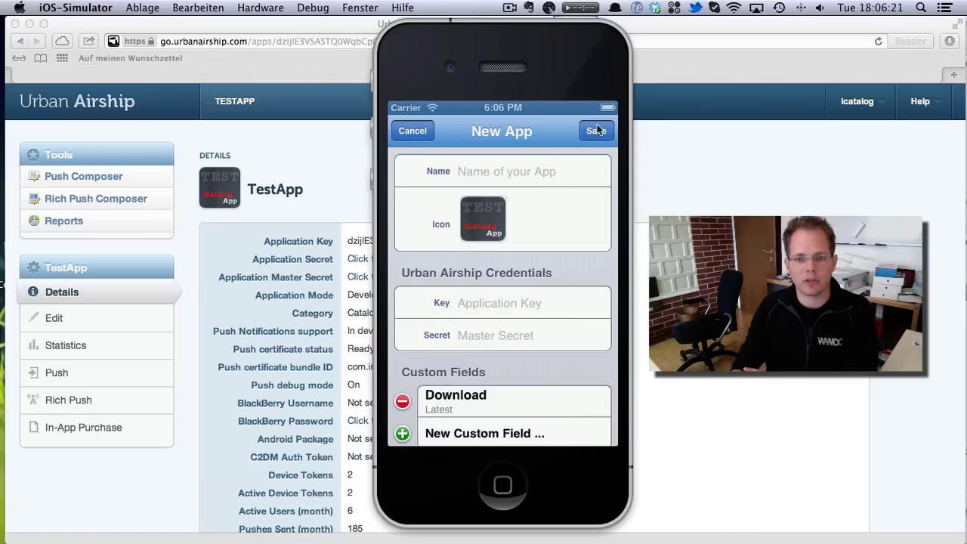
left_click(413, 131)
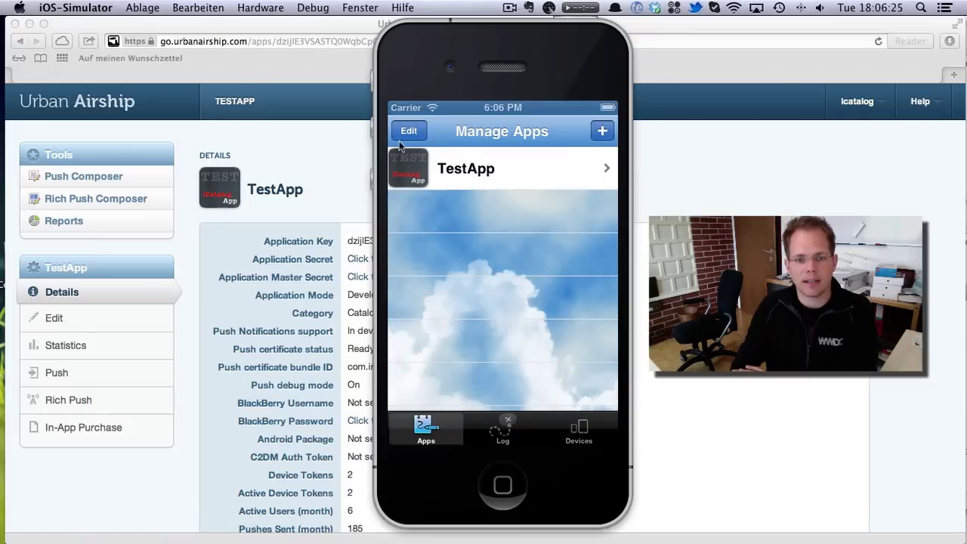
- Edit TestApp and add a Download custom field (key downloadCatalog, default Latest)
left_click(407, 131)
left_click(507, 171)
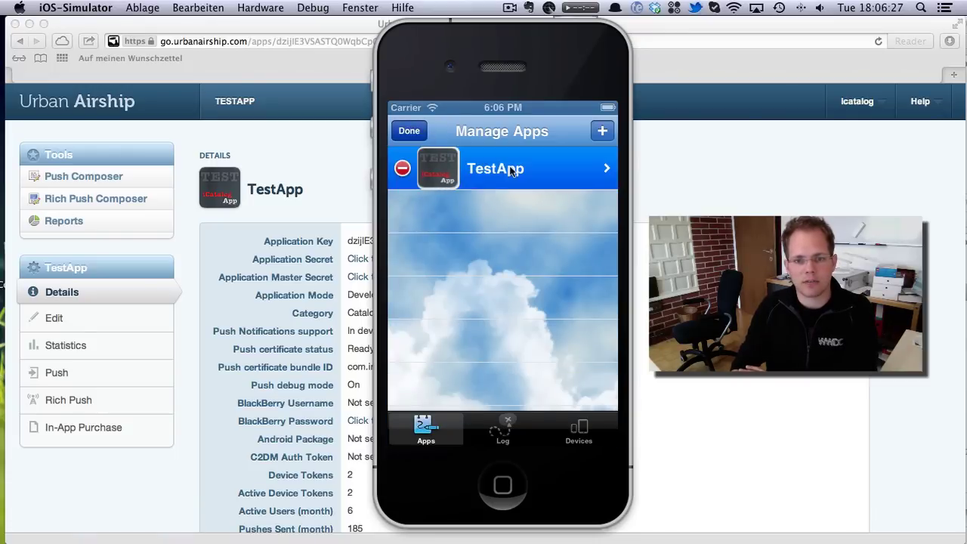
left_click_drag(567, 384, 561, 340)
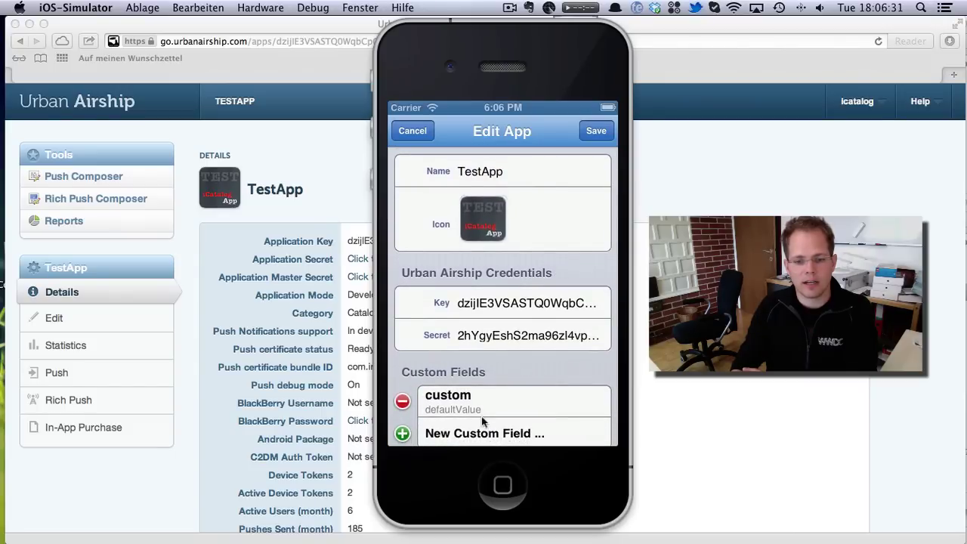
left_click(476, 434)
left_click(466, 182)
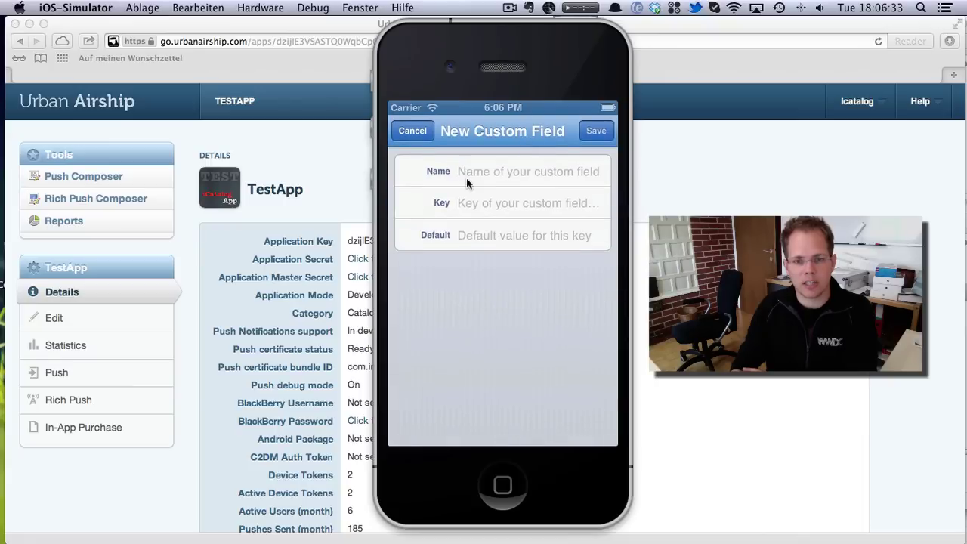
type("Download")
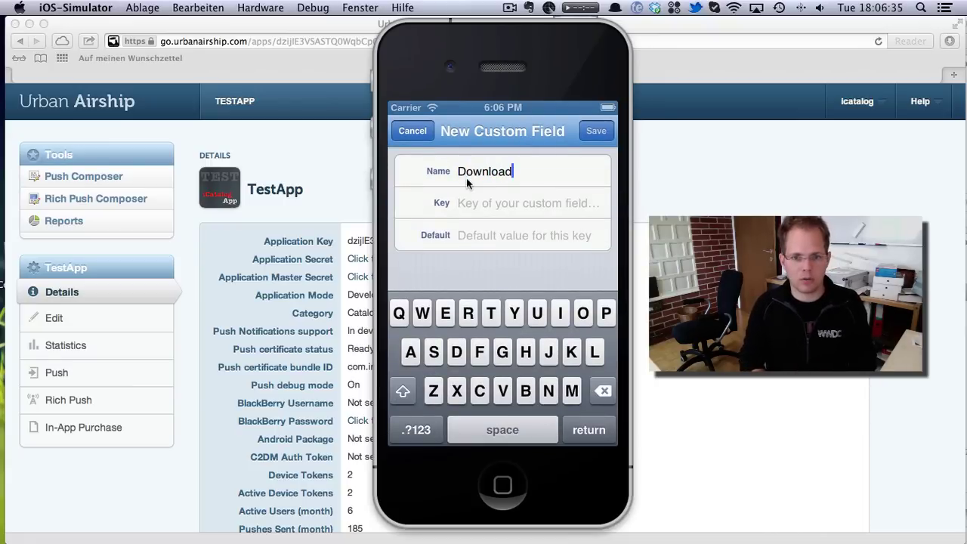
key("Tab")
type("downloadCatalog")
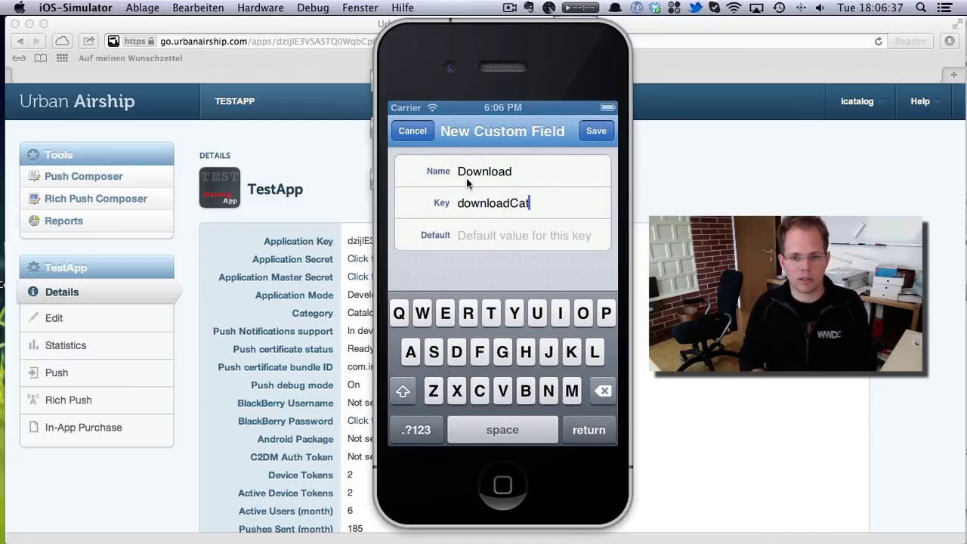
key("Tab")
type("Latest")
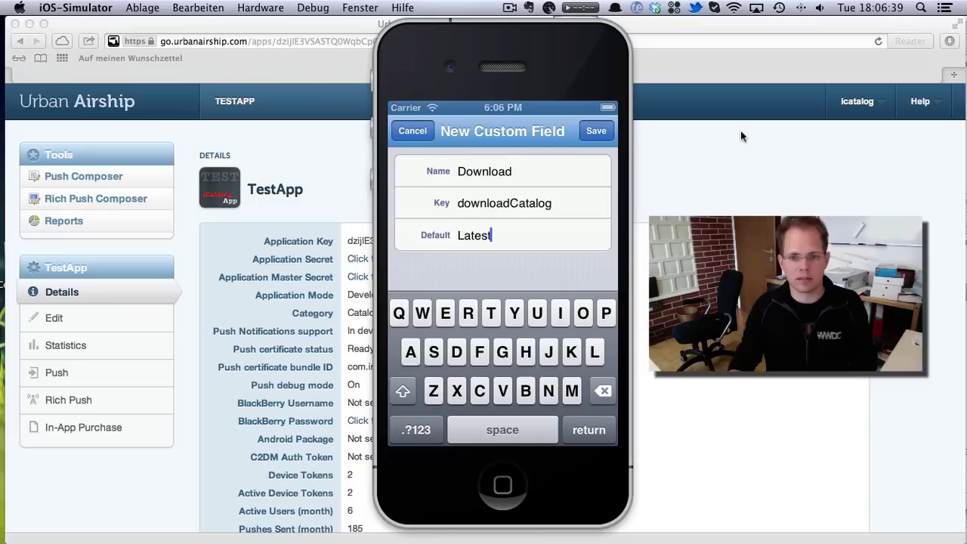
left_click(595, 132)
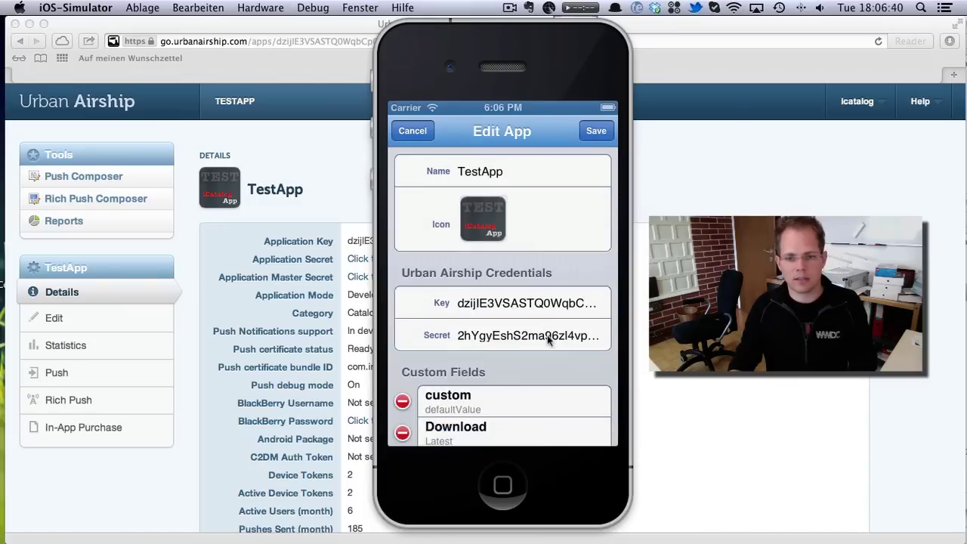
- Delete TestApp's old 'custom' field and save the app settings
left_click(403, 401)
left_click(584, 401)
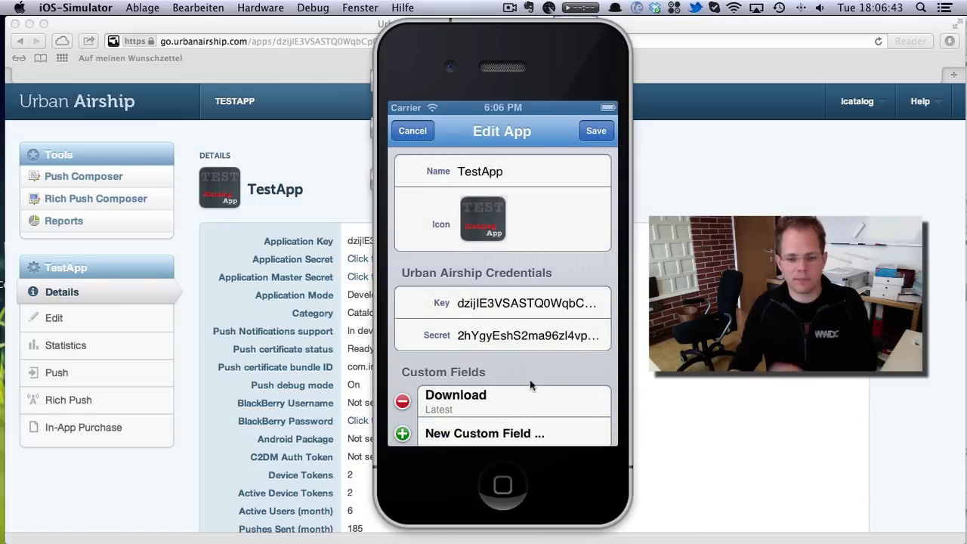
left_click_drag(529, 379, 542, 339)
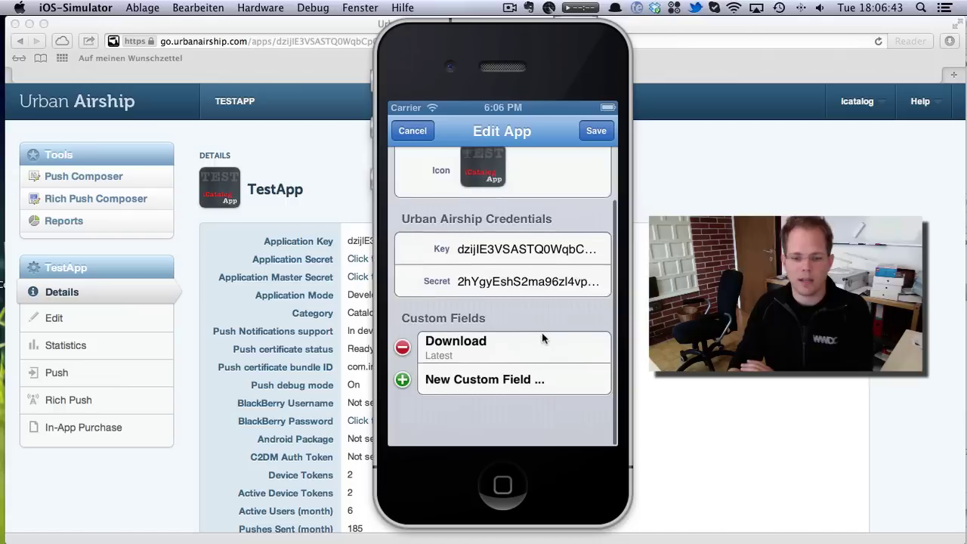
left_click(593, 133)
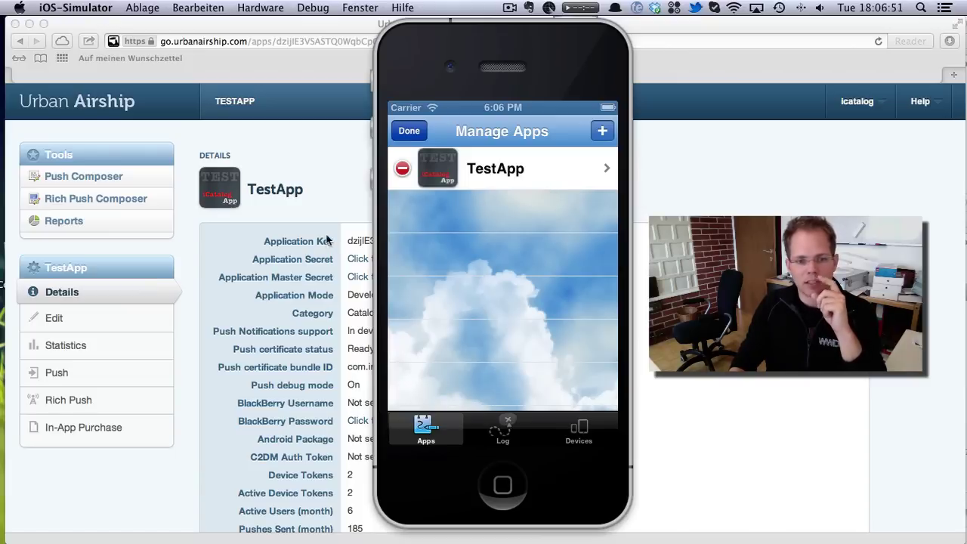
- Leave edit mode and open TestApp's push composer, checking the Download value
left_click(409, 131)
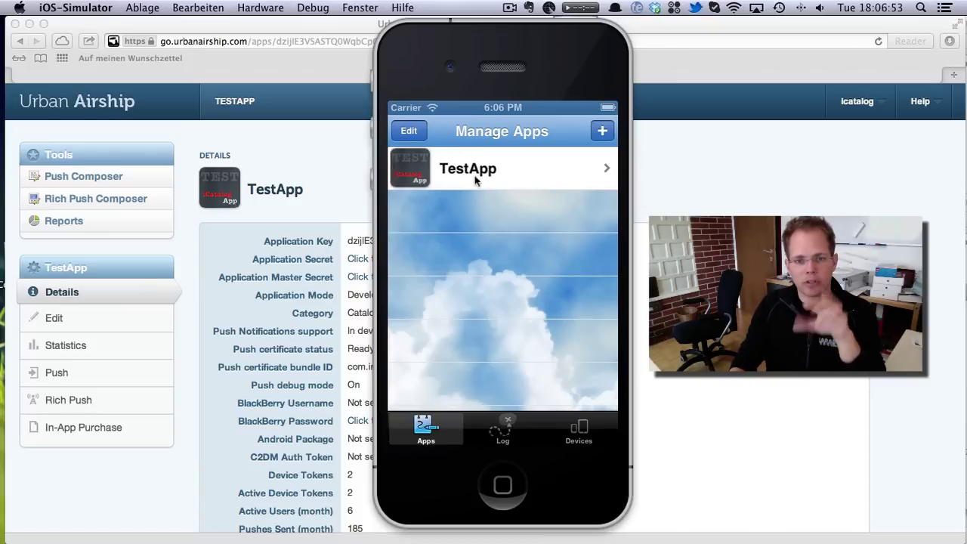
left_click(458, 169)
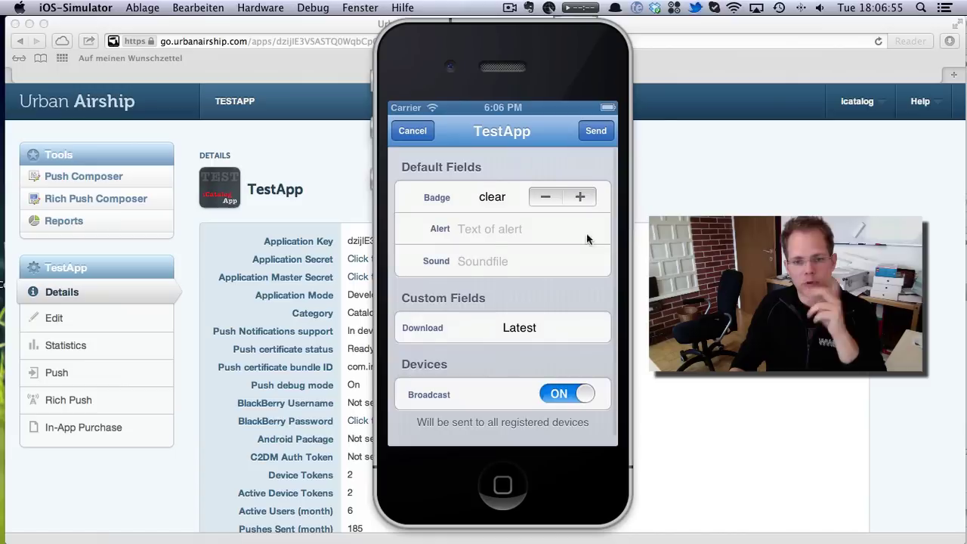
left_click(412, 132)
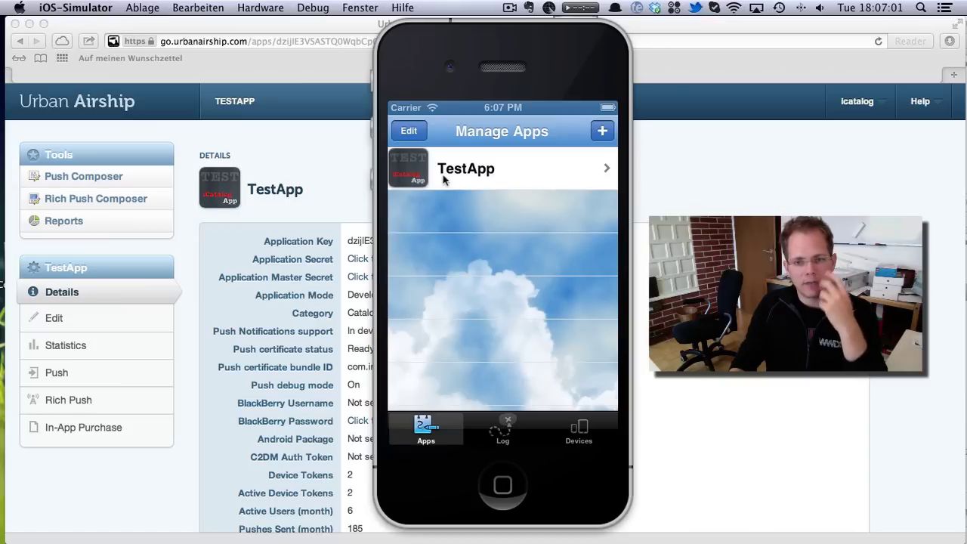
left_click_drag(505, 167, 518, 241)
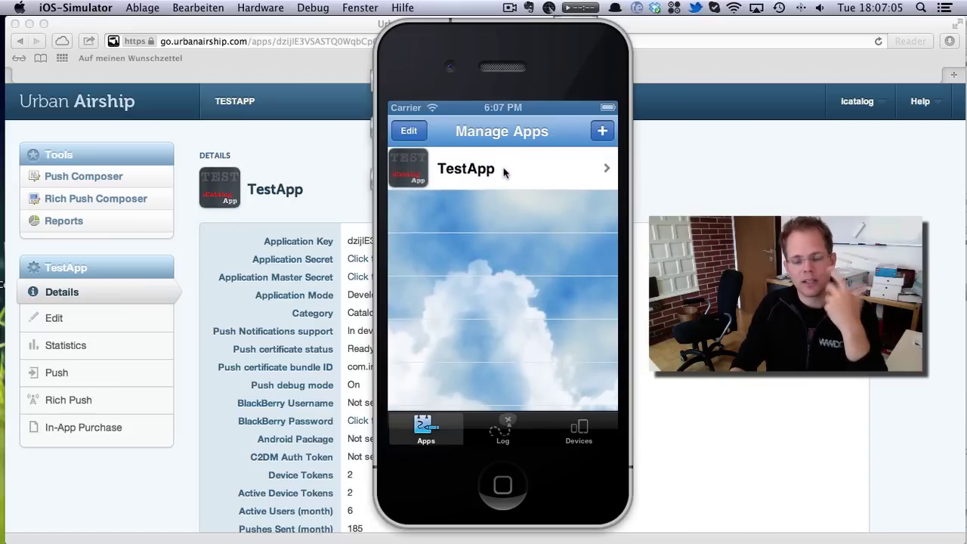
left_click(504, 169)
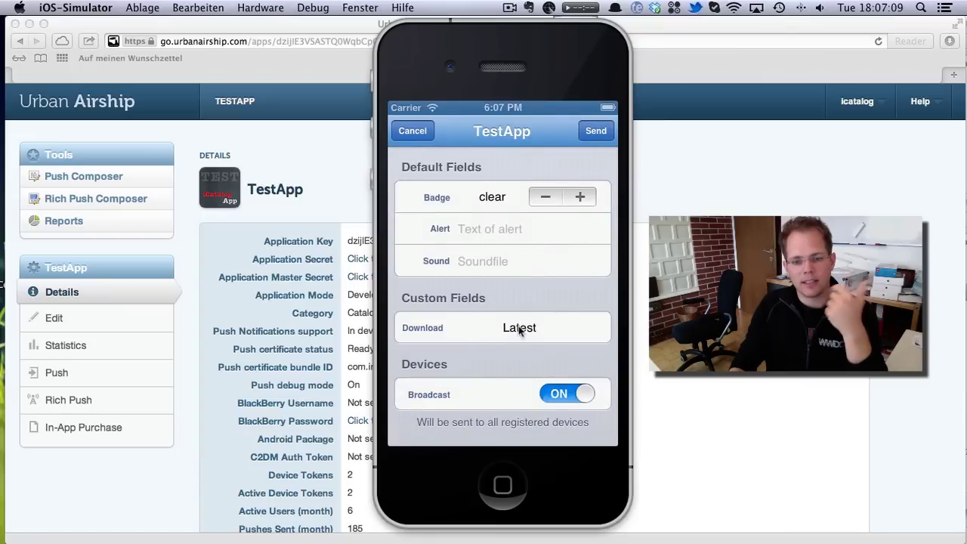
left_click(526, 330)
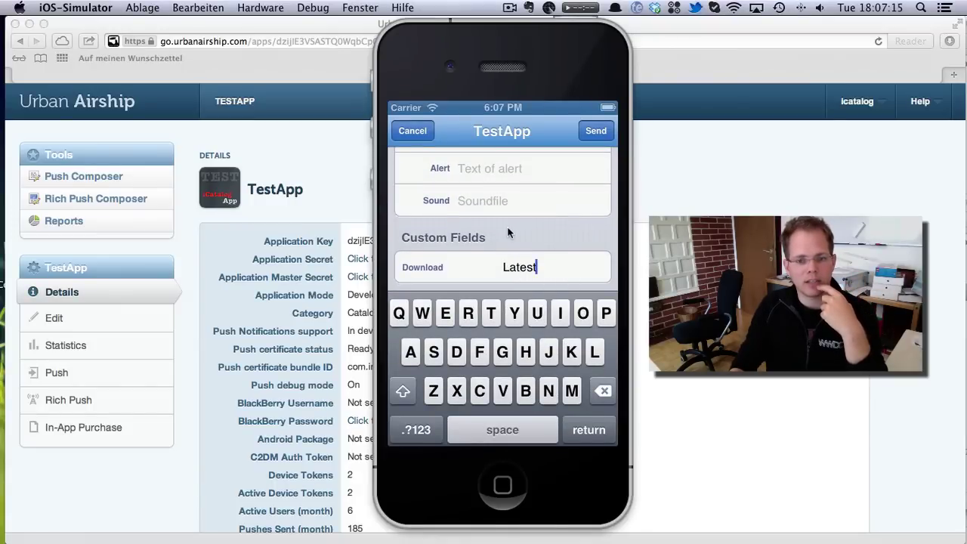
left_click_drag(518, 205, 516, 246)
- Enter the alert 'Hello World!' and step the badge down to keep
left_click(483, 230)
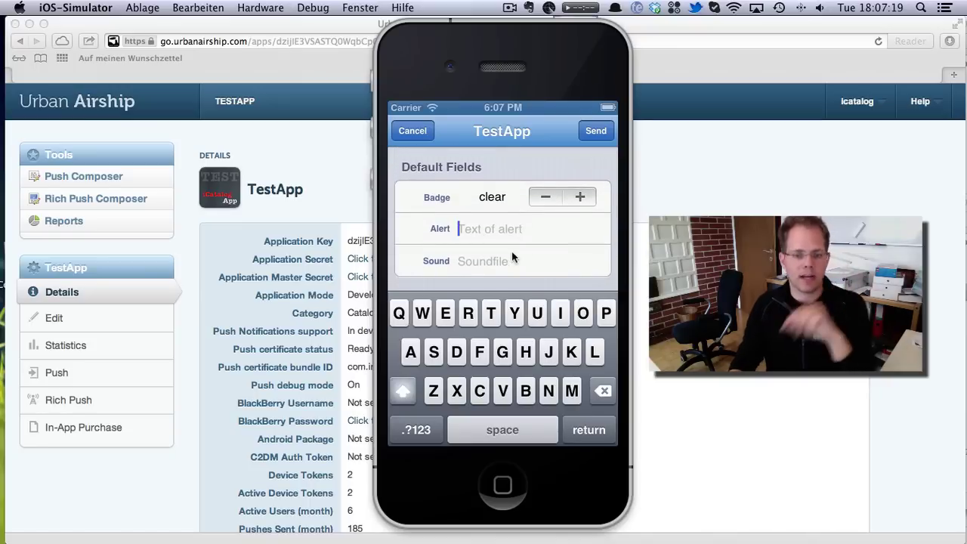
type("Hello W")
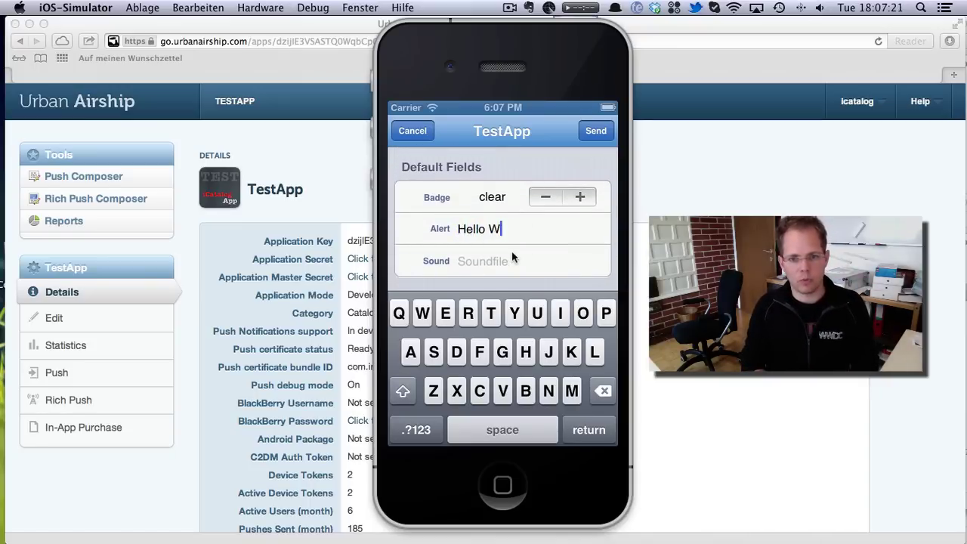
type("orld!")
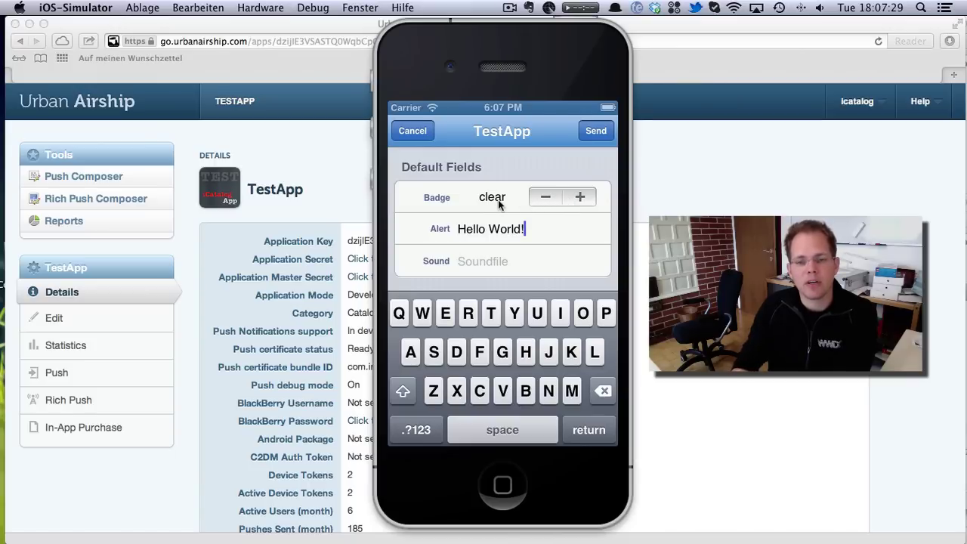
left_click(580, 197)
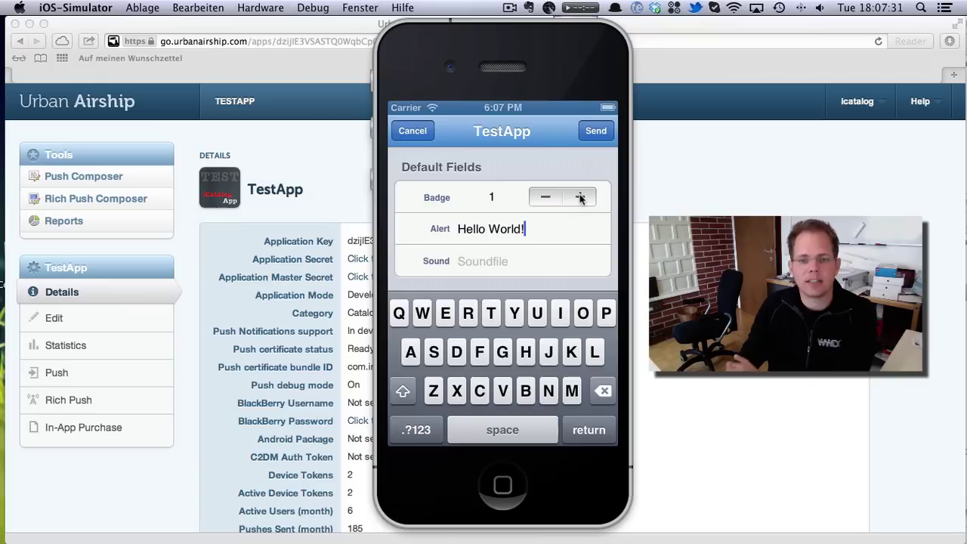
left_click(580, 197)
left_click(580, 197)
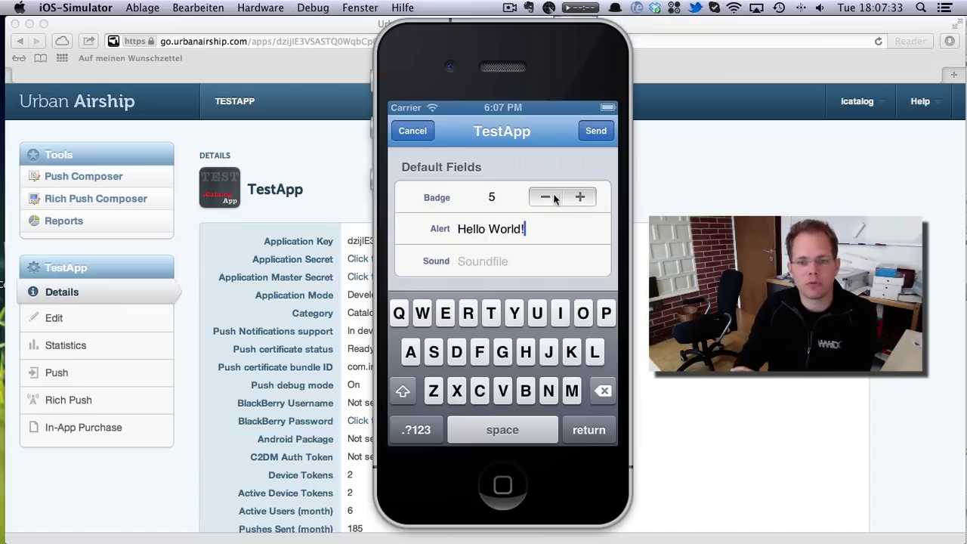
left_click(546, 197)
left_click(546, 197)
left_click(548, 197)
left_click(547, 197)
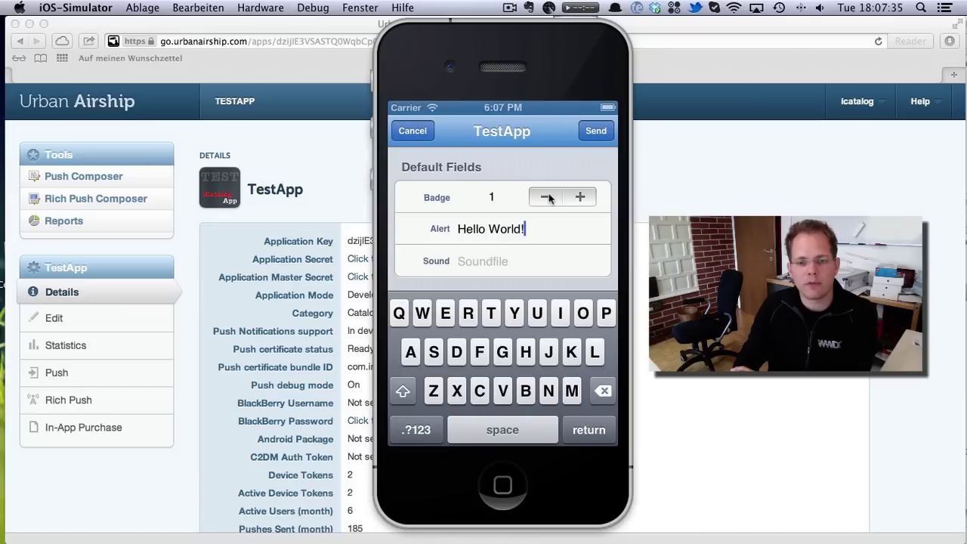
left_click(547, 198)
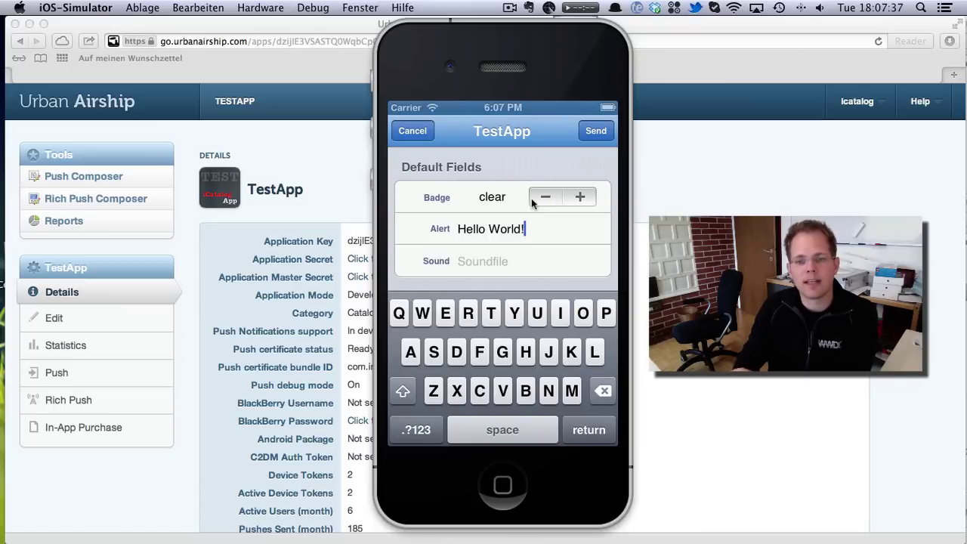
left_click(546, 196)
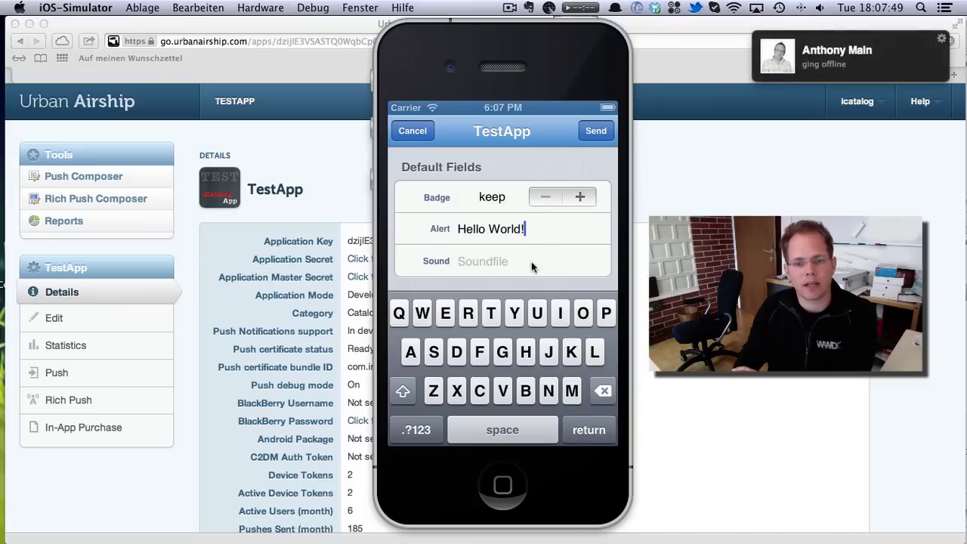
- Scroll through the rest of the push form to confirm Broadcast is on
left_click(476, 262)
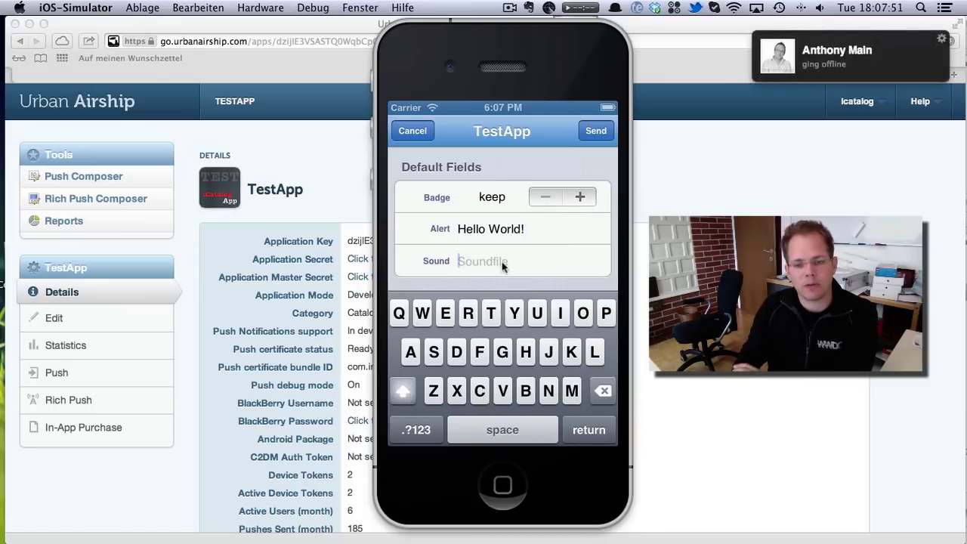
left_click_drag(550, 268, 540, 165)
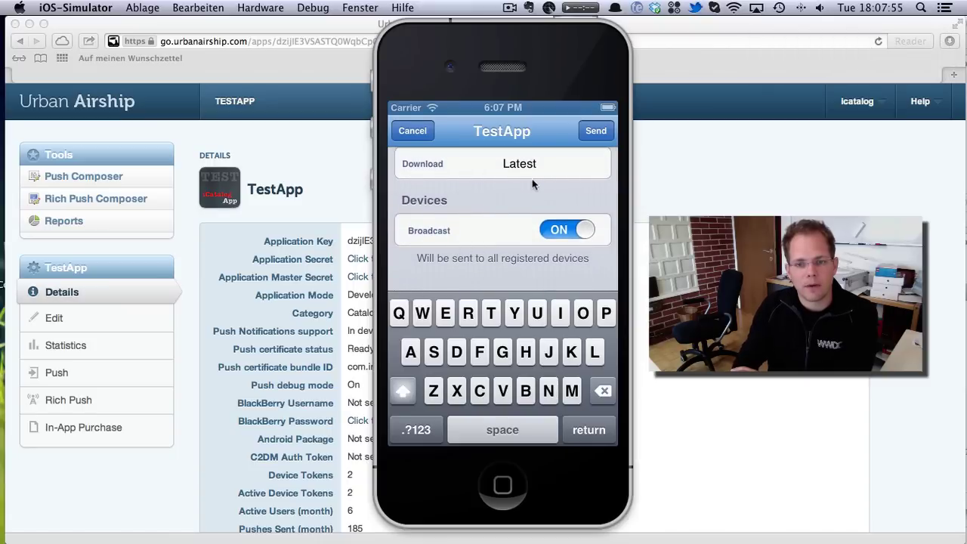
left_click_drag(501, 168, 509, 272)
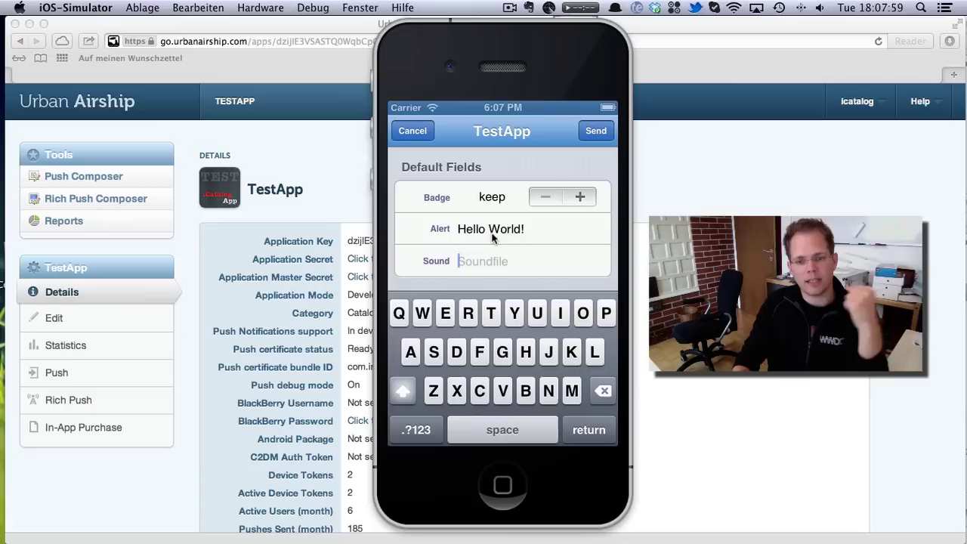
left_click_drag(517, 246, 525, 220)
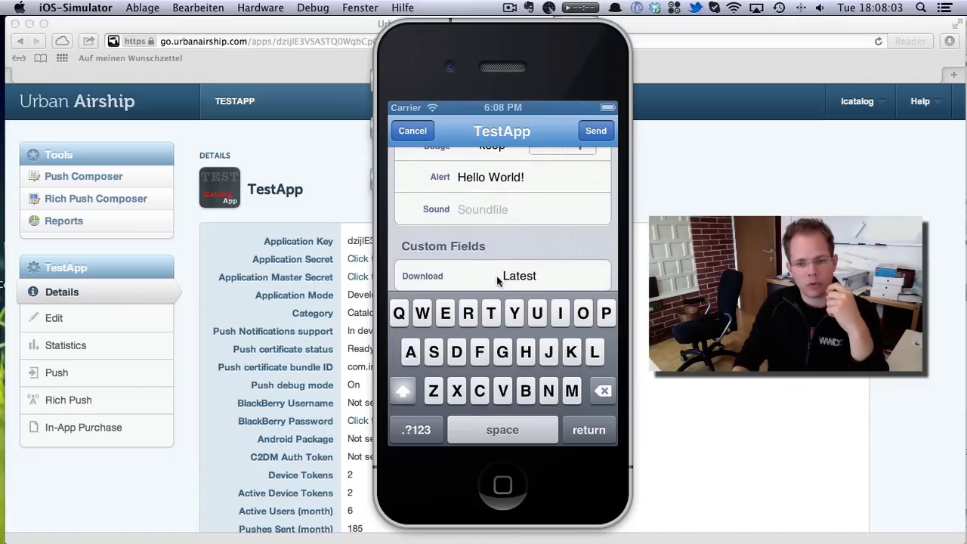
scroll(567, 249, "up", 3)
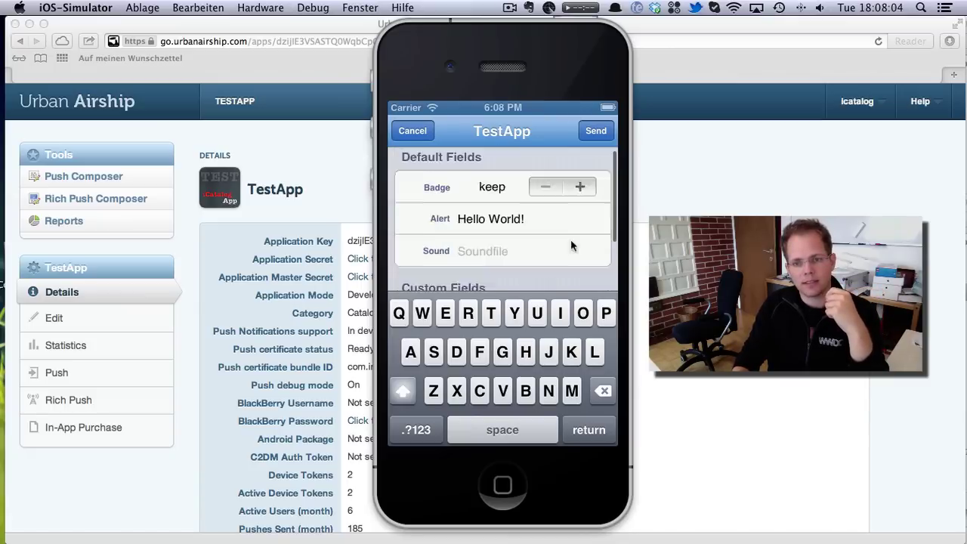
- Send the Hello World push to all devices and open its Log entry
left_click(596, 131)
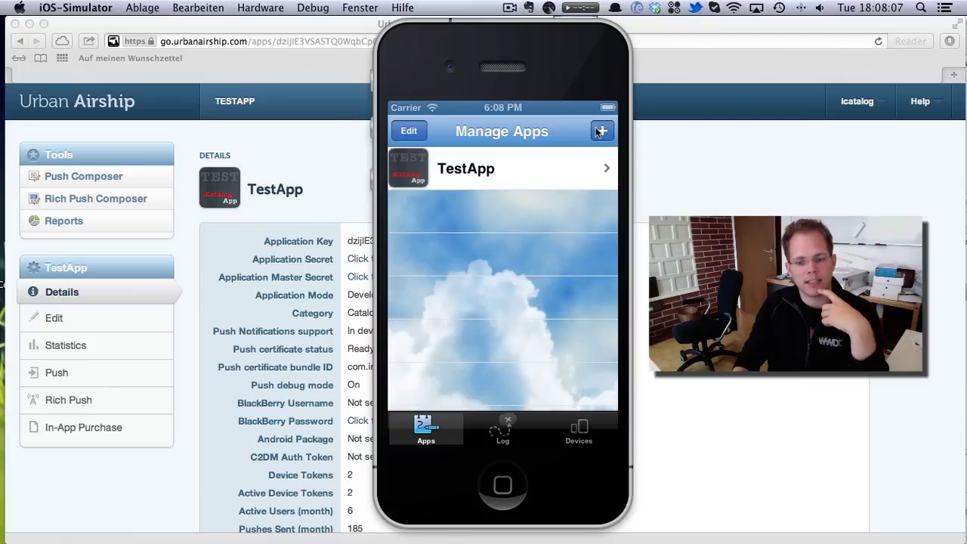
left_click(495, 435)
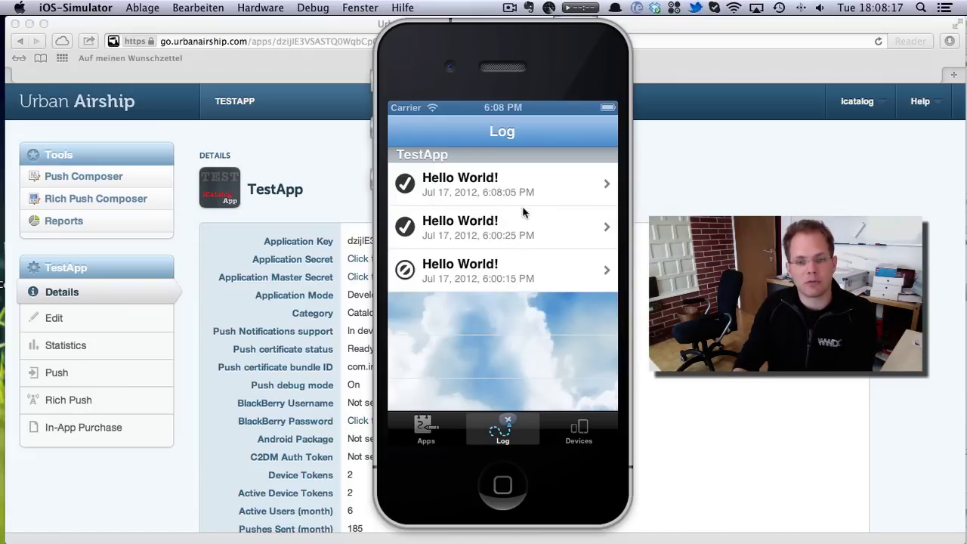
left_click(474, 190)
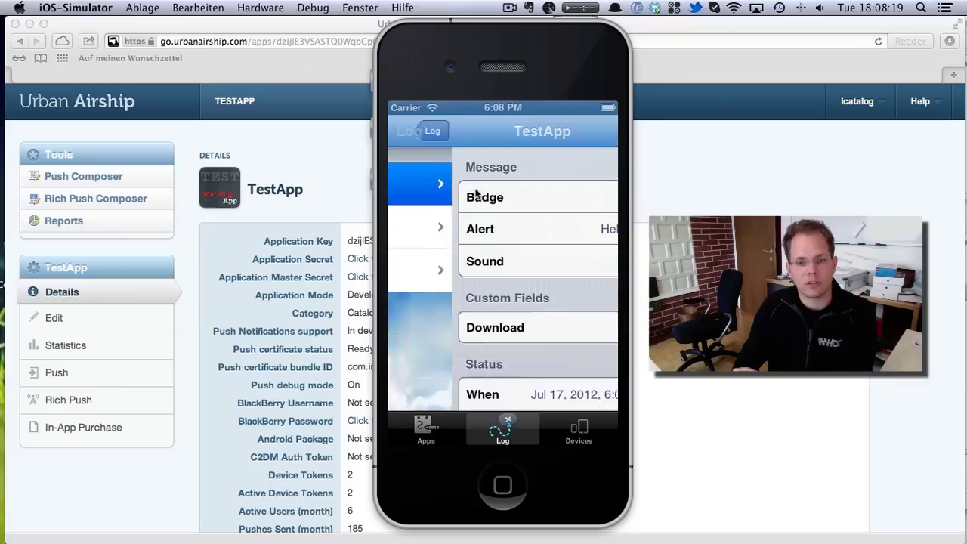
- Scroll the push details down to its Result and Actions
scroll(519, 278, "down", 5)
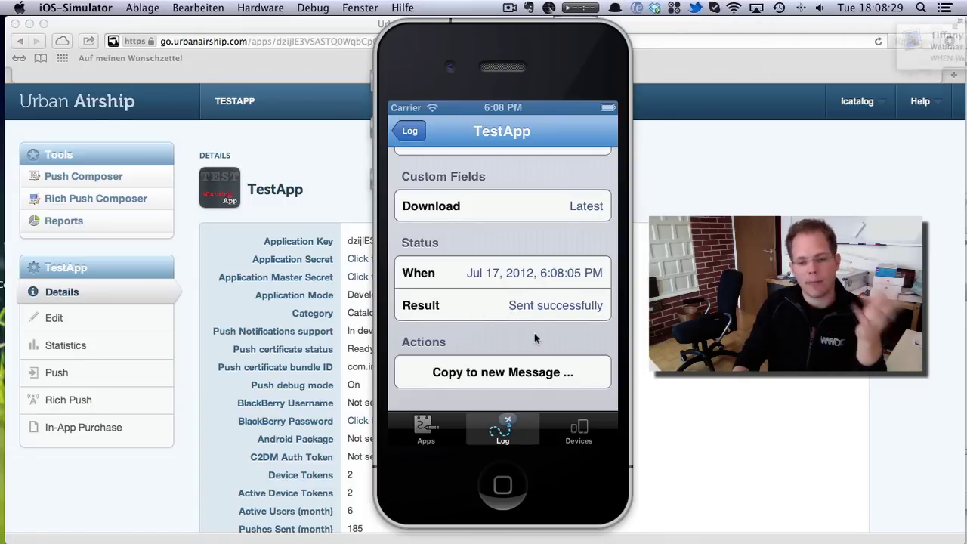
left_click_drag(497, 254, 516, 302)
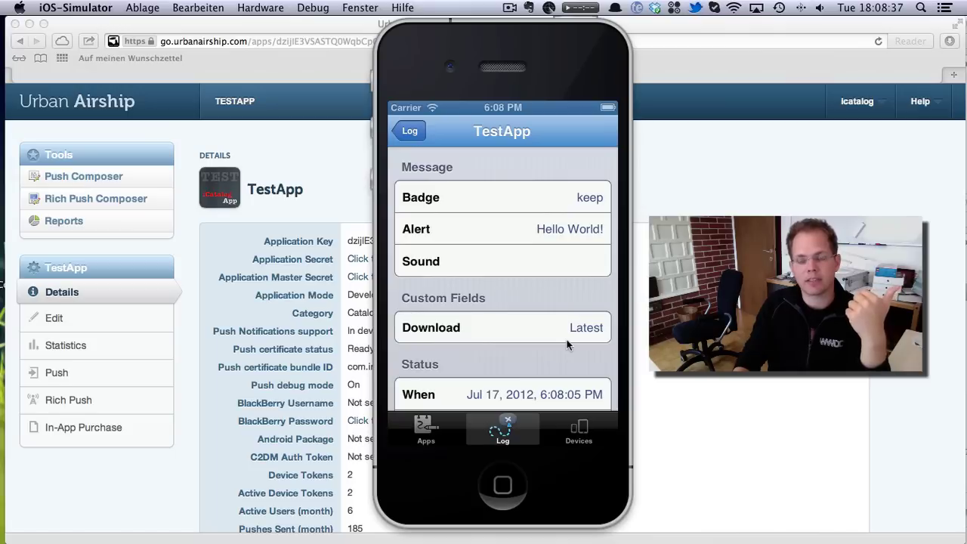
left_click_drag(566, 340, 535, 299)
scroll(513, 227, "up", 3)
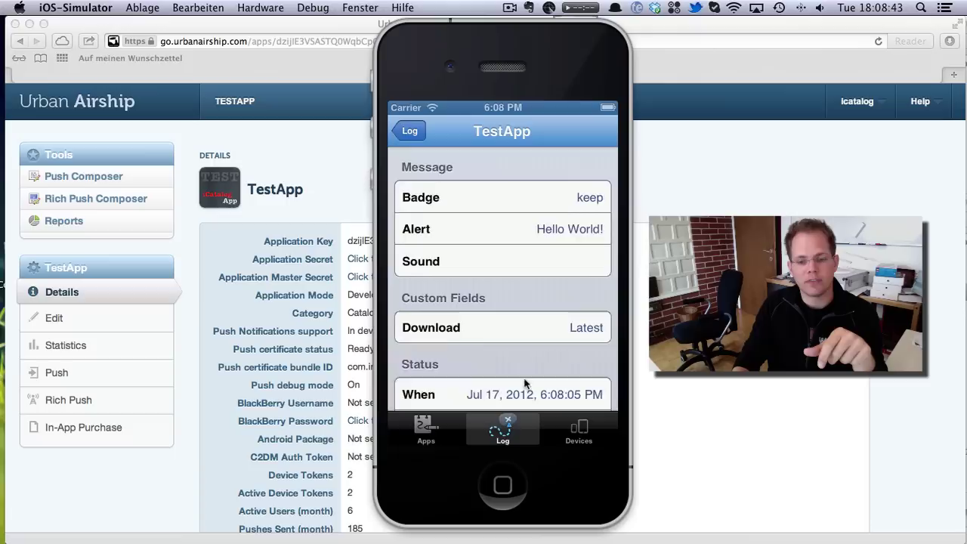
scroll(521, 385, "down", 5)
- Copy the Hello World push into a new message, send it, and return to the Log list
left_click(476, 378)
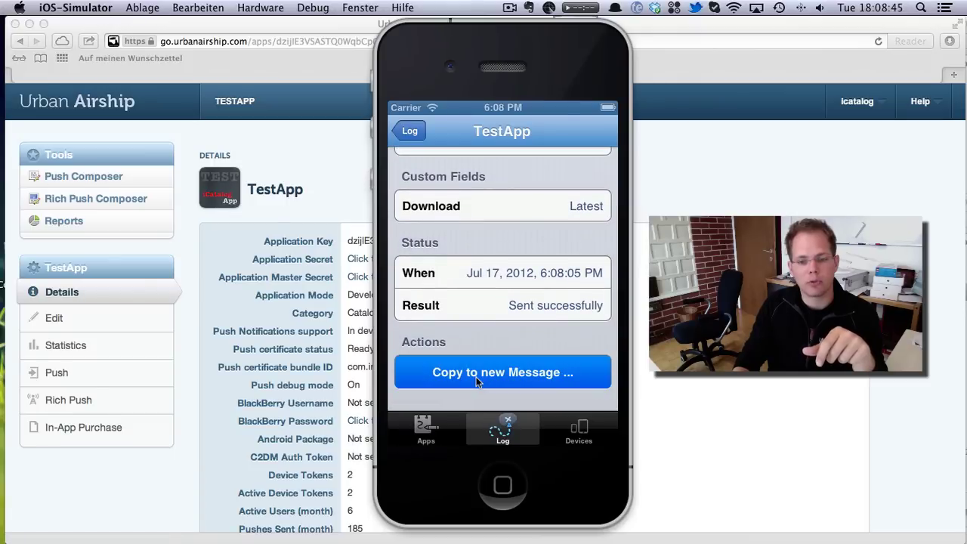
left_click_drag(532, 301, 532, 232)
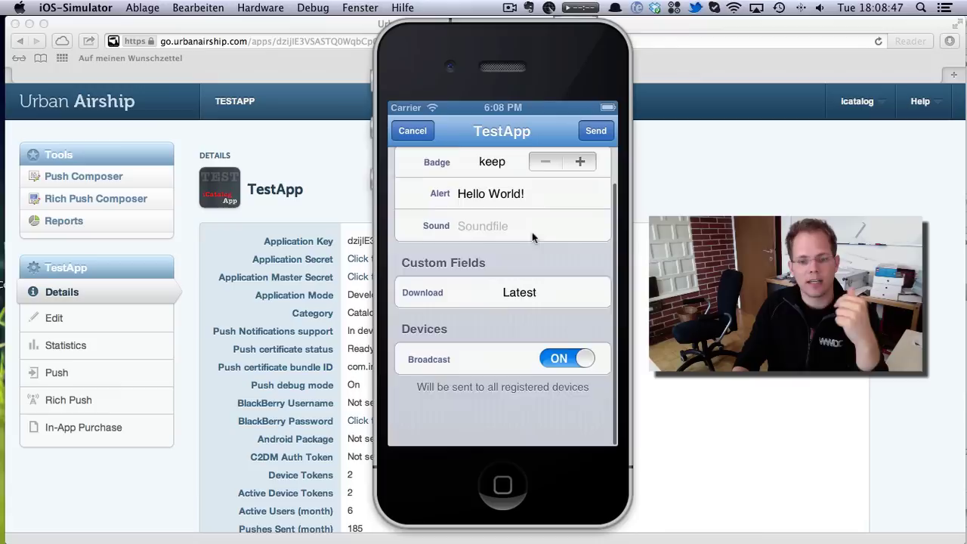
left_click(594, 132)
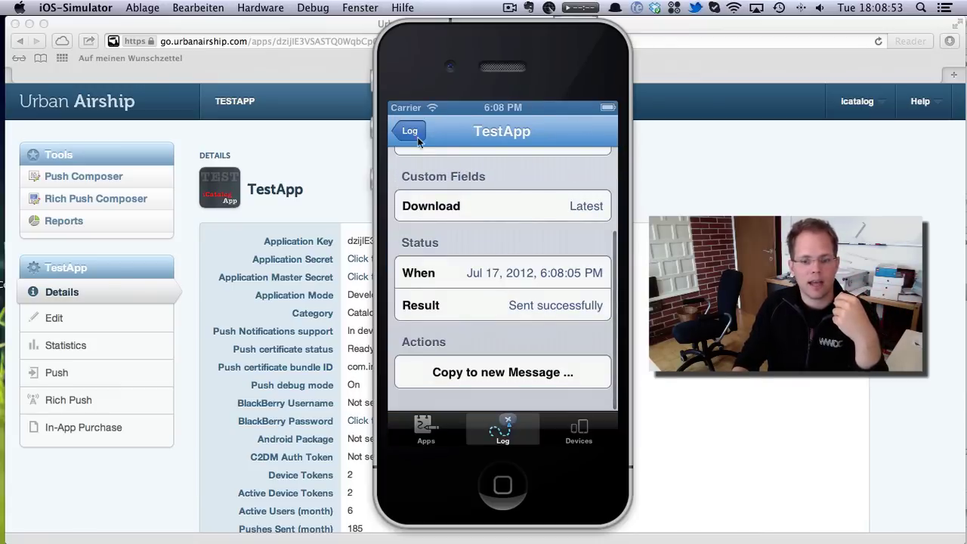
left_click(410, 132)
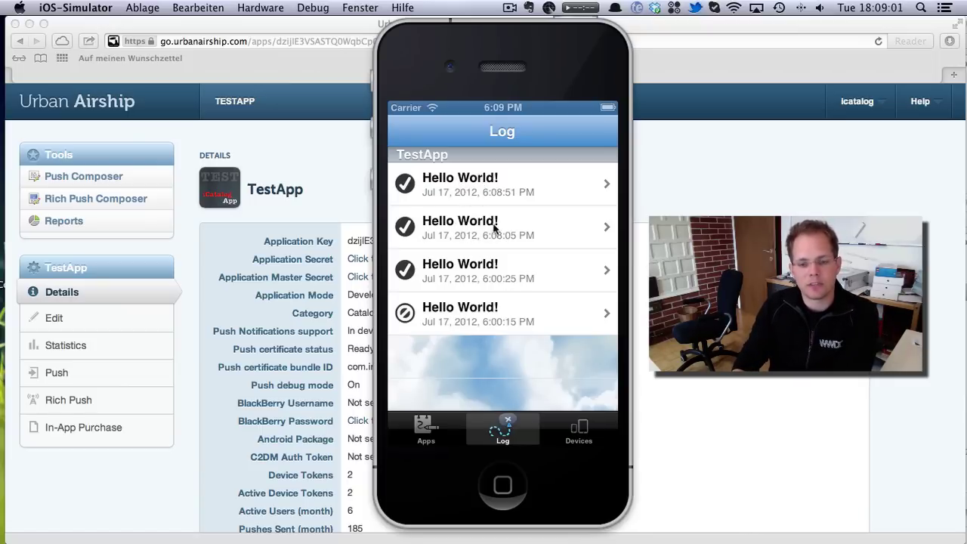
left_click(427, 432)
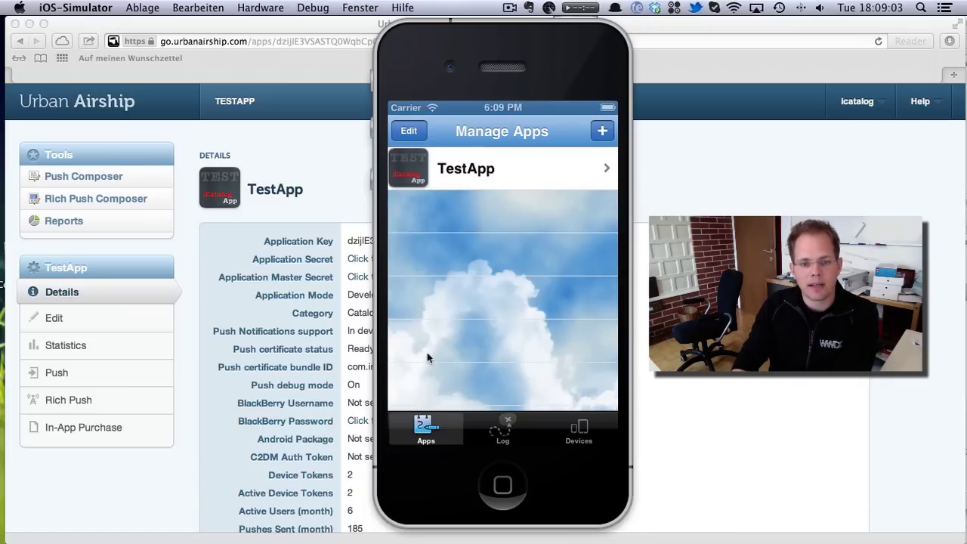
left_click(471, 168)
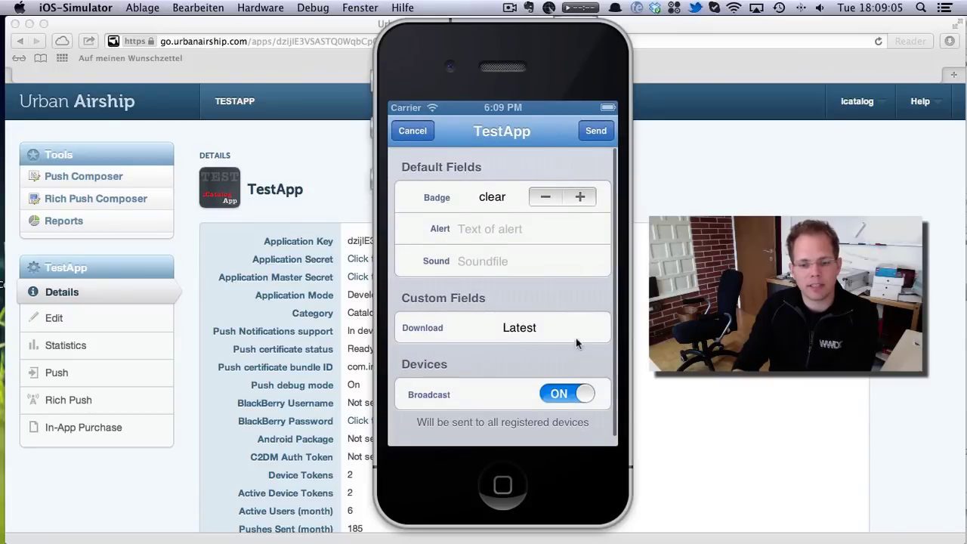
scroll(576, 338, "down", 2)
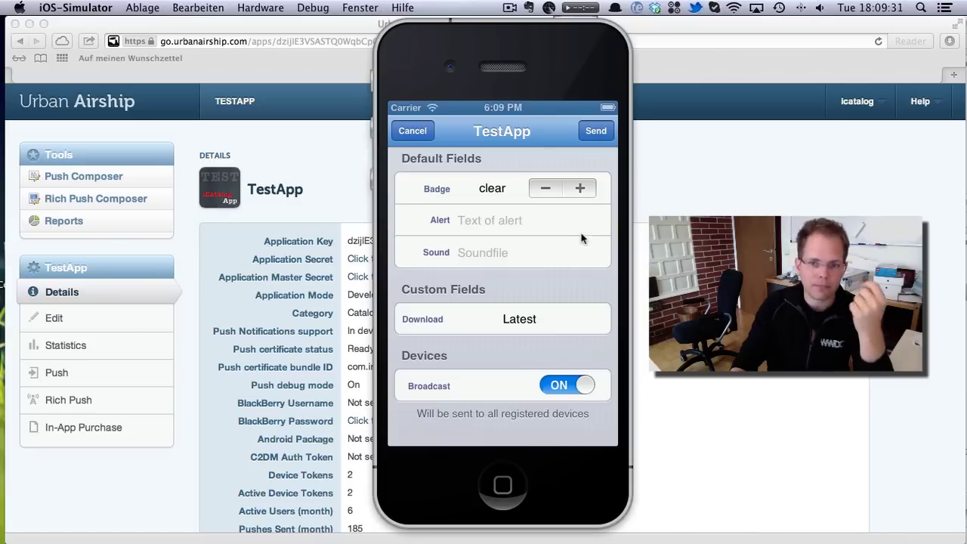
left_click(412, 136)
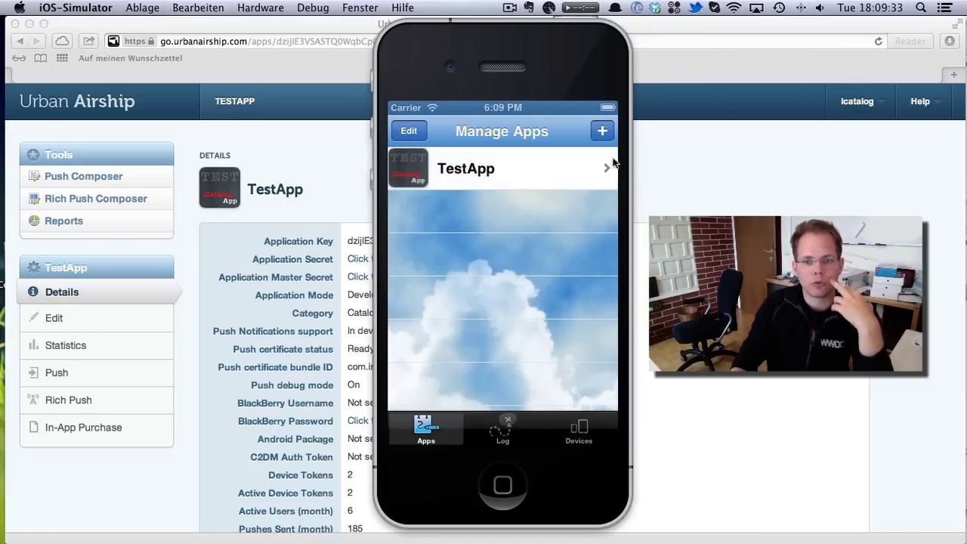
left_click(580, 432)
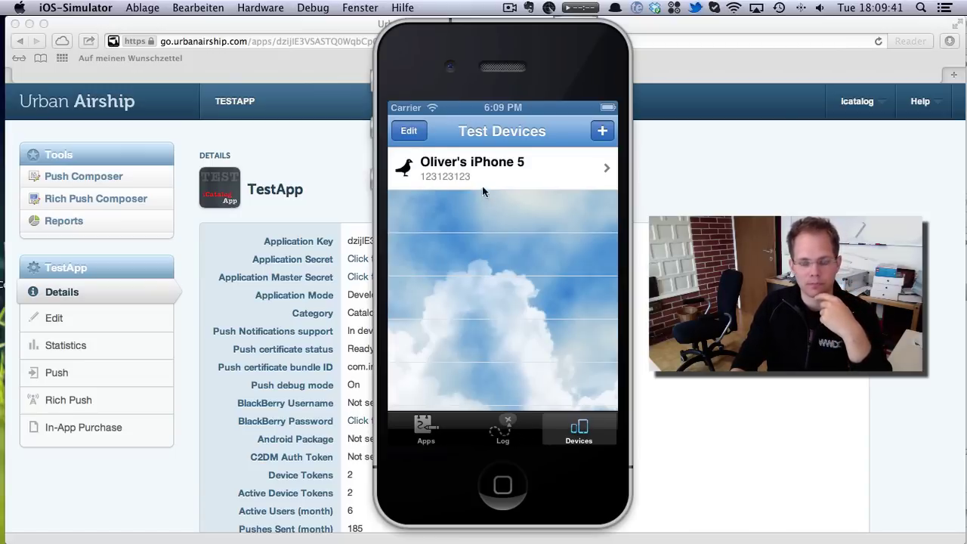
left_click(468, 166)
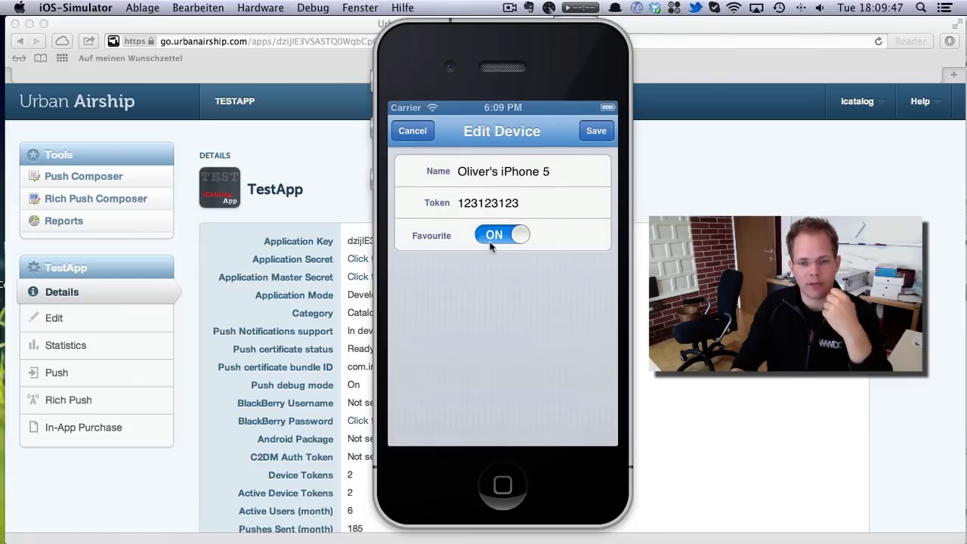
left_click(410, 131)
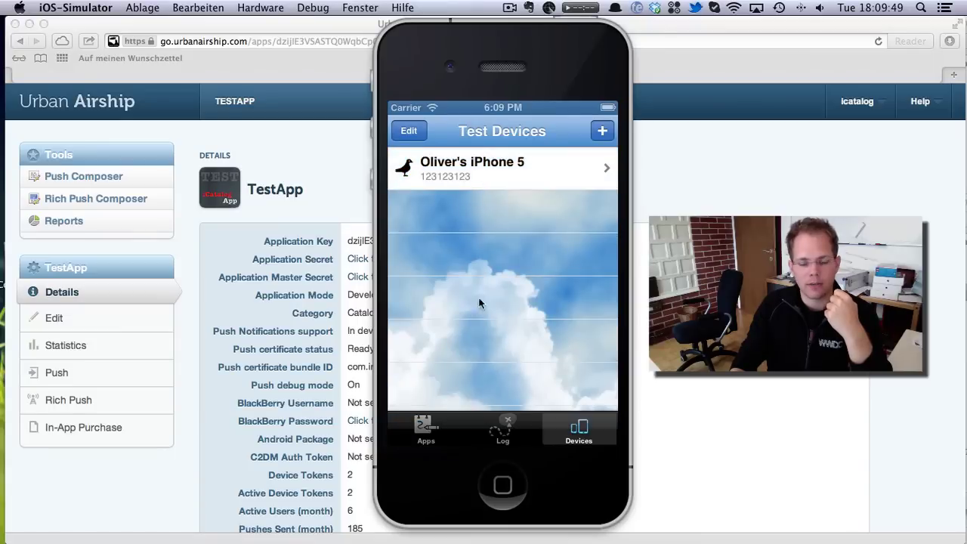
- Start a new TestApp push and switch Broadcast off
left_click(437, 443)
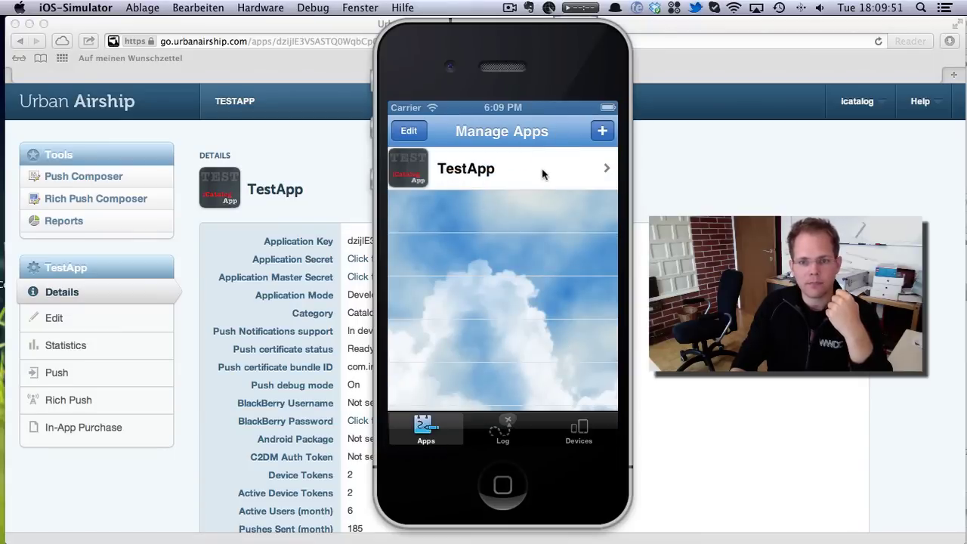
left_click(541, 172)
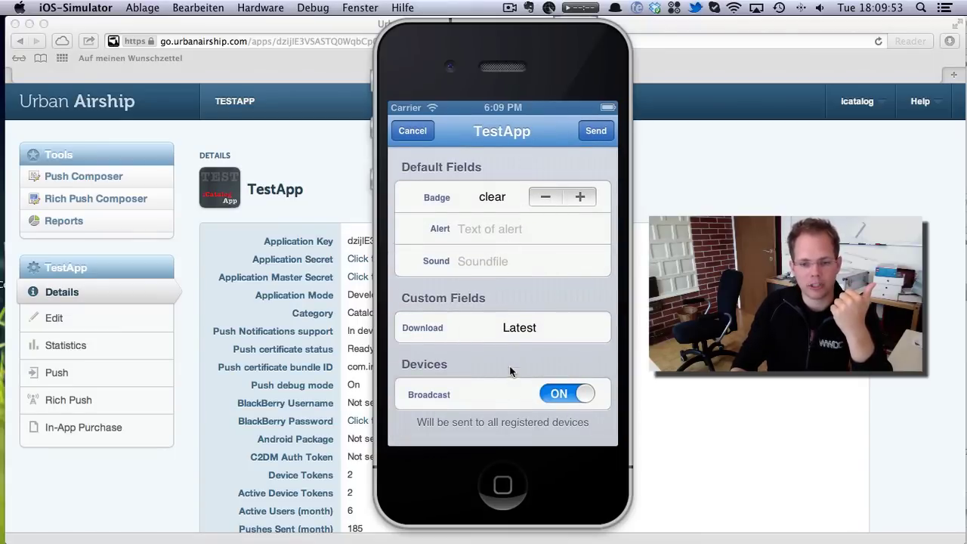
scroll(528, 378, "down", 2)
left_click(569, 386)
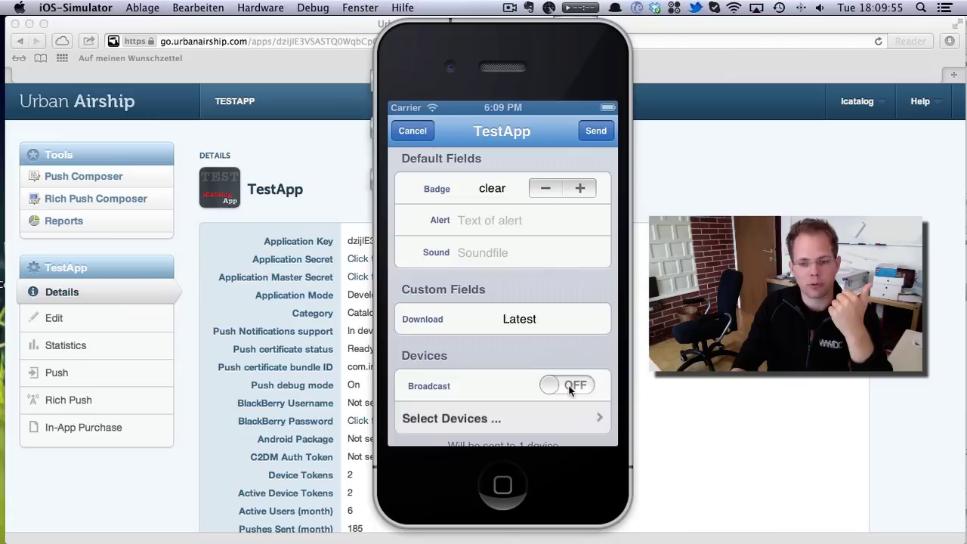
scroll(505, 362, "down", 3)
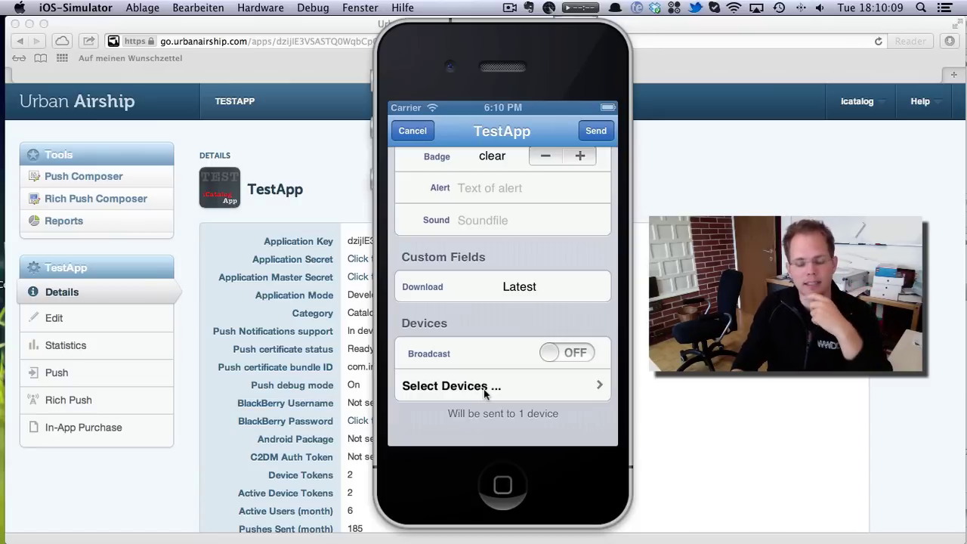
- Target only the iPhone 5 test device in Select Devices
left_click(483, 390)
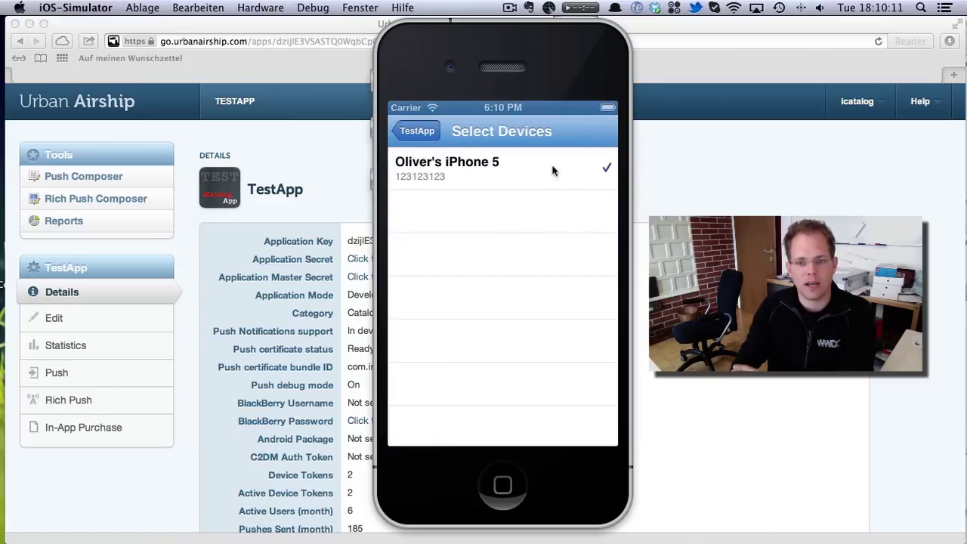
left_click(550, 170)
left_click(500, 177)
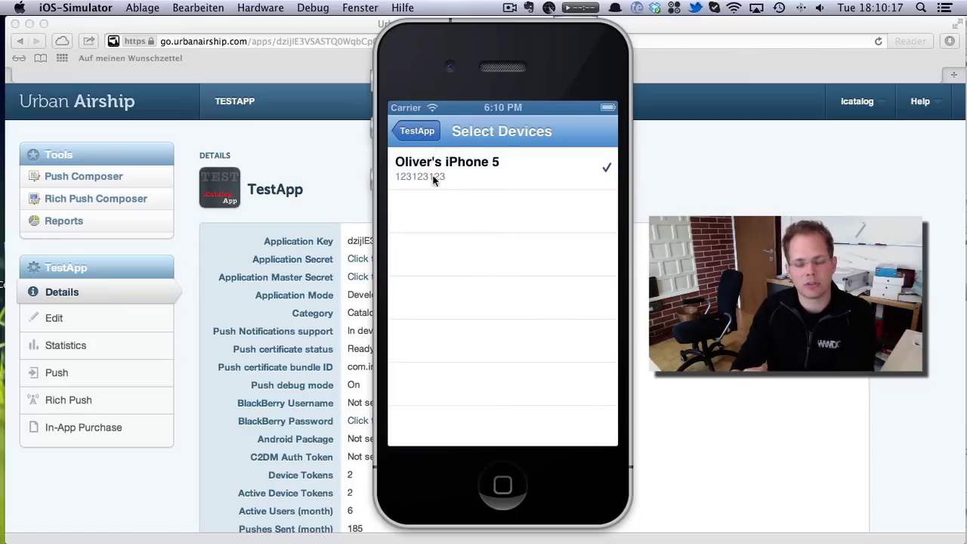
left_click(414, 131)
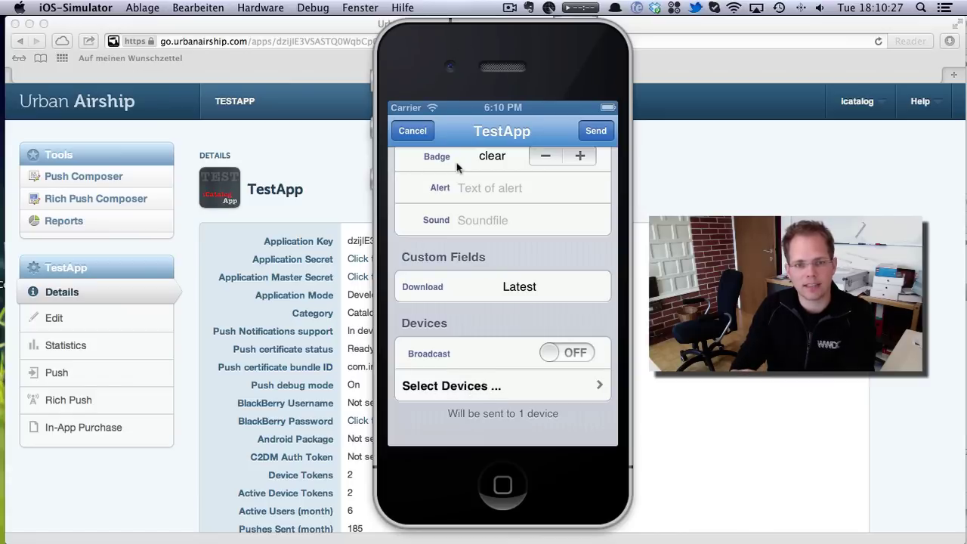
- Cancel the push form, reopen it to check the 1-device targeting, then cancel again
left_click(406, 130)
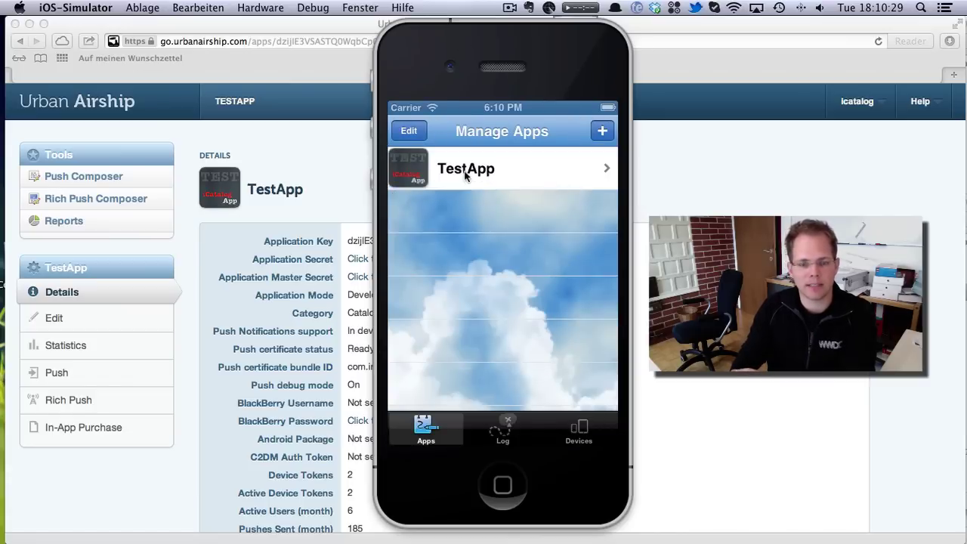
left_click(465, 176)
scroll(486, 344, "down", 3)
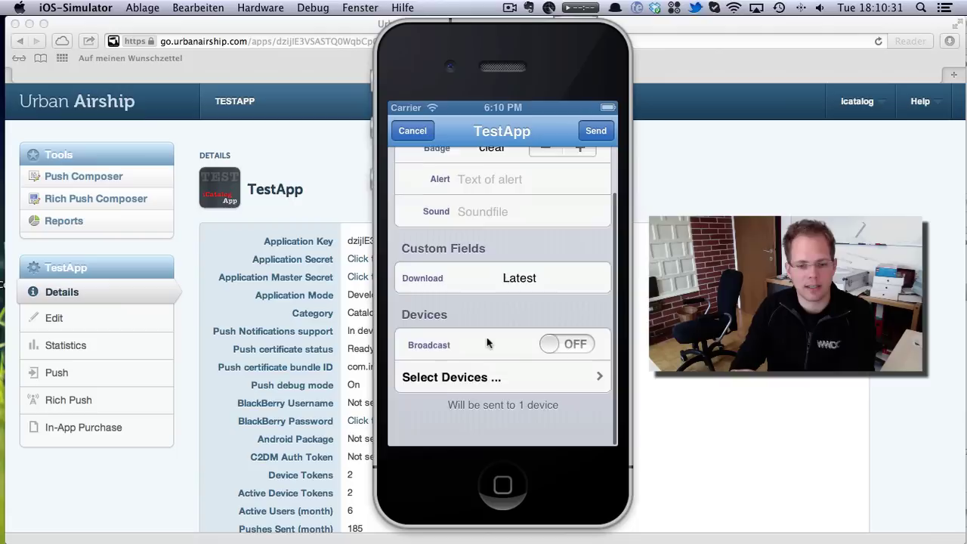
scroll(486, 337, "up", 3)
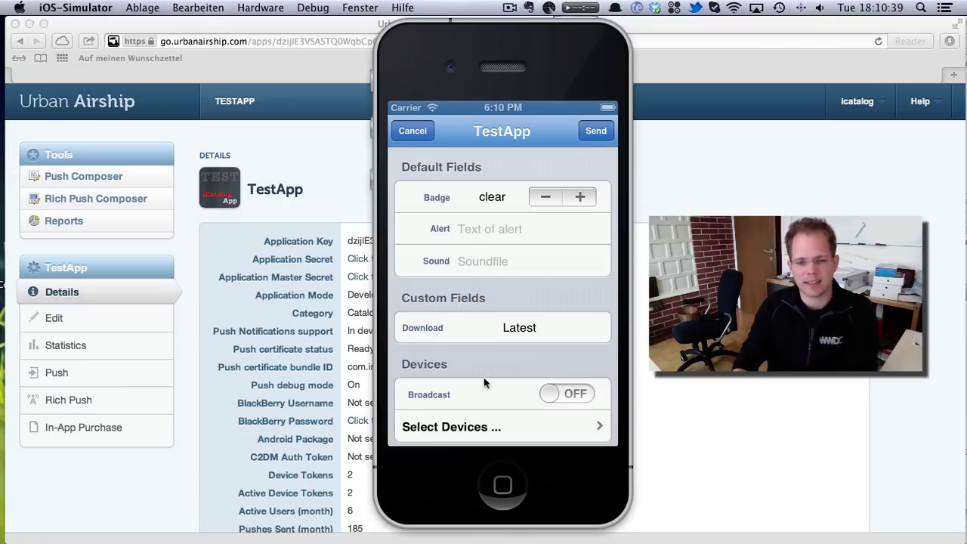
left_click(414, 130)
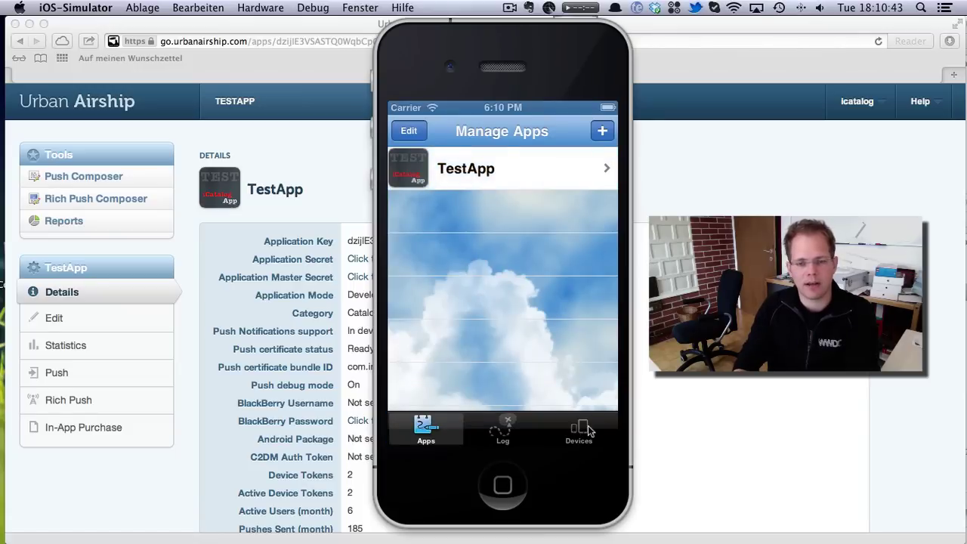
left_click(588, 431)
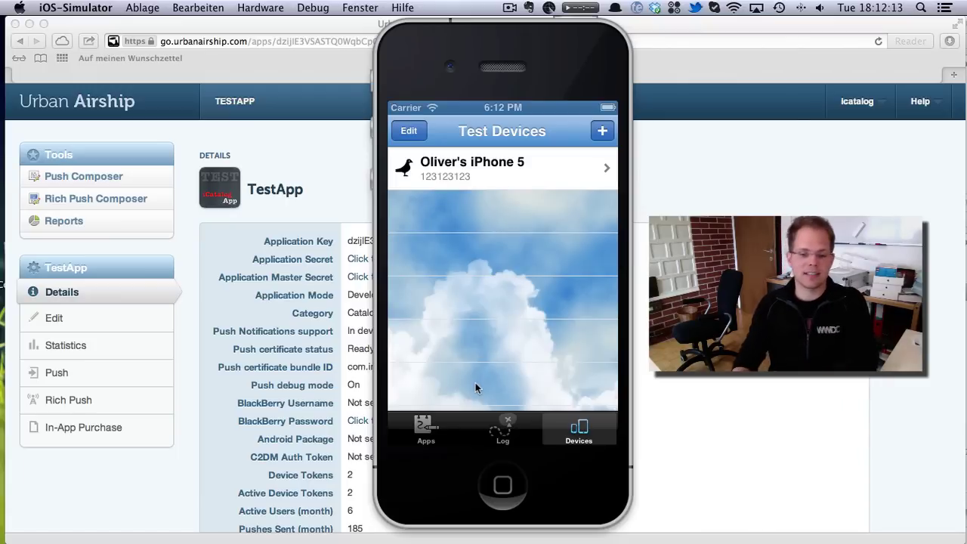
left_click(425, 428)
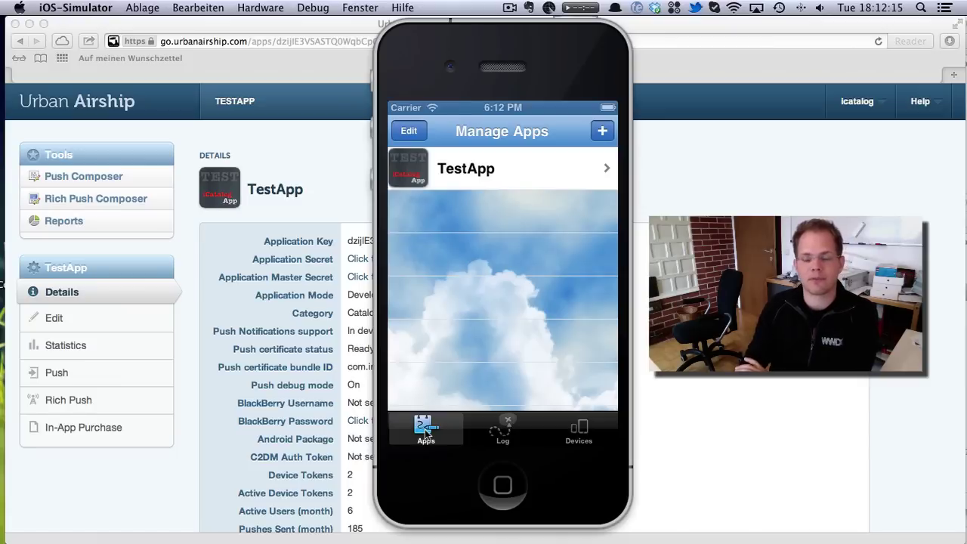